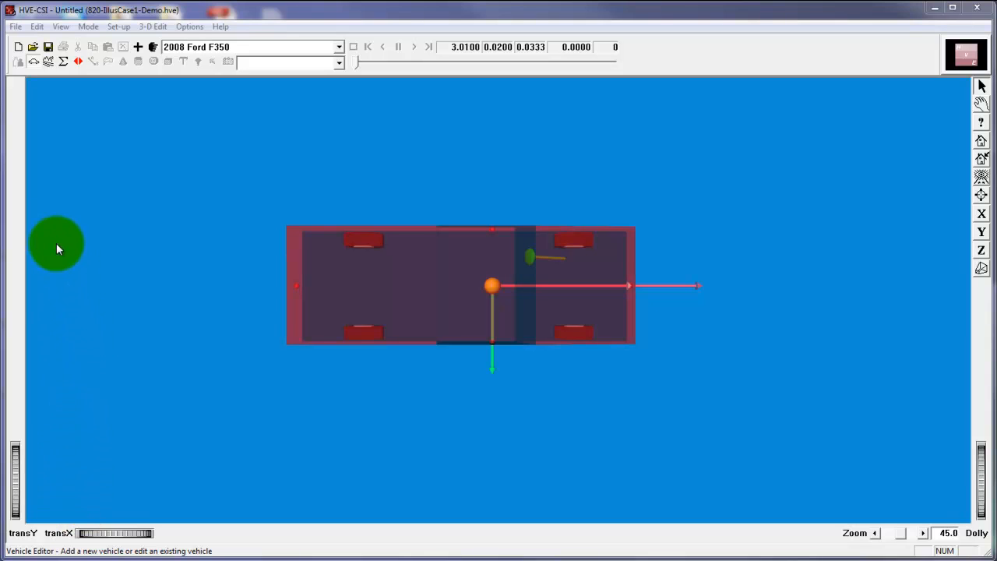
# Look through the Environment, Event and Playback editors of the current case.
pyautogui.click(48, 62)
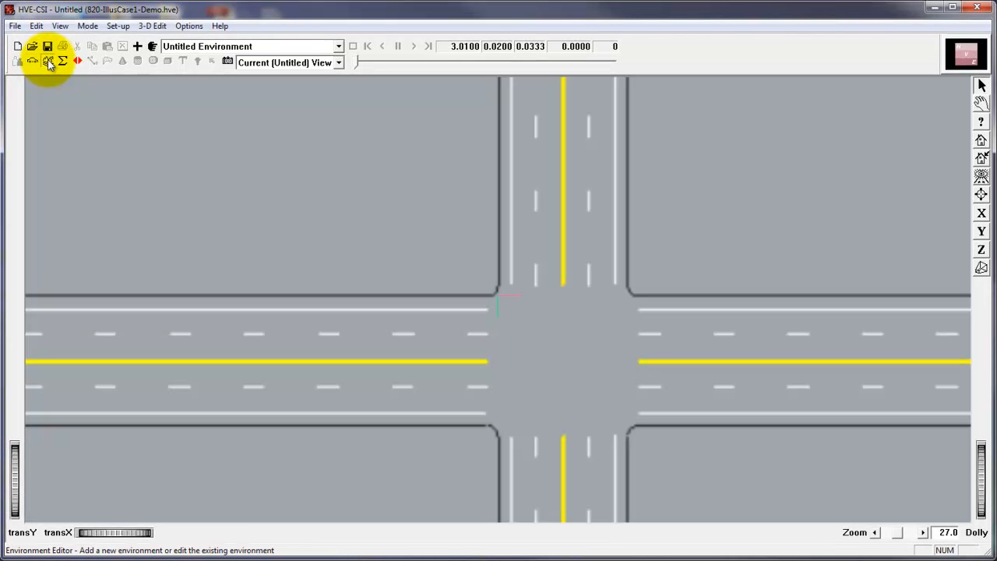
pyautogui.click(64, 61)
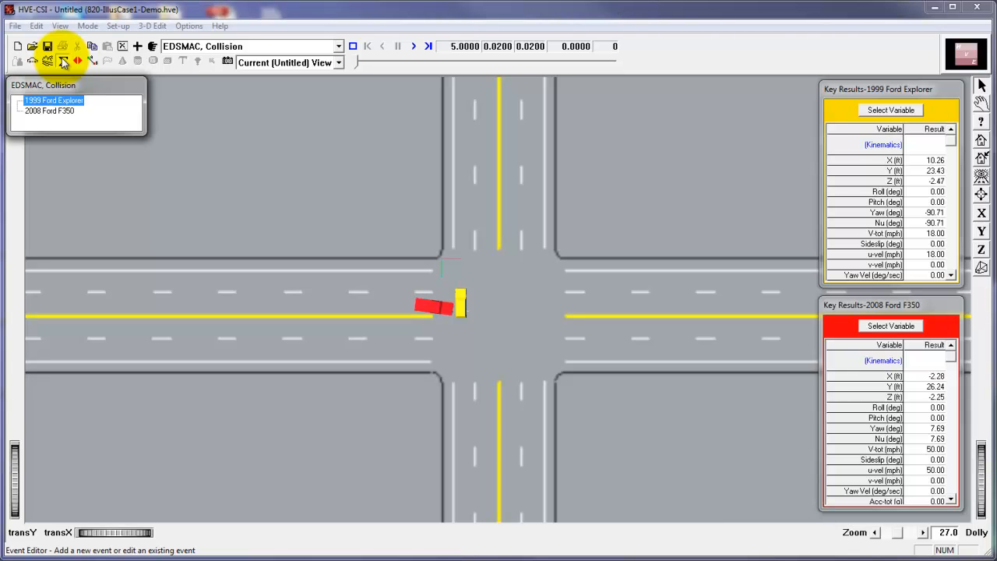
pyautogui.click(78, 61)
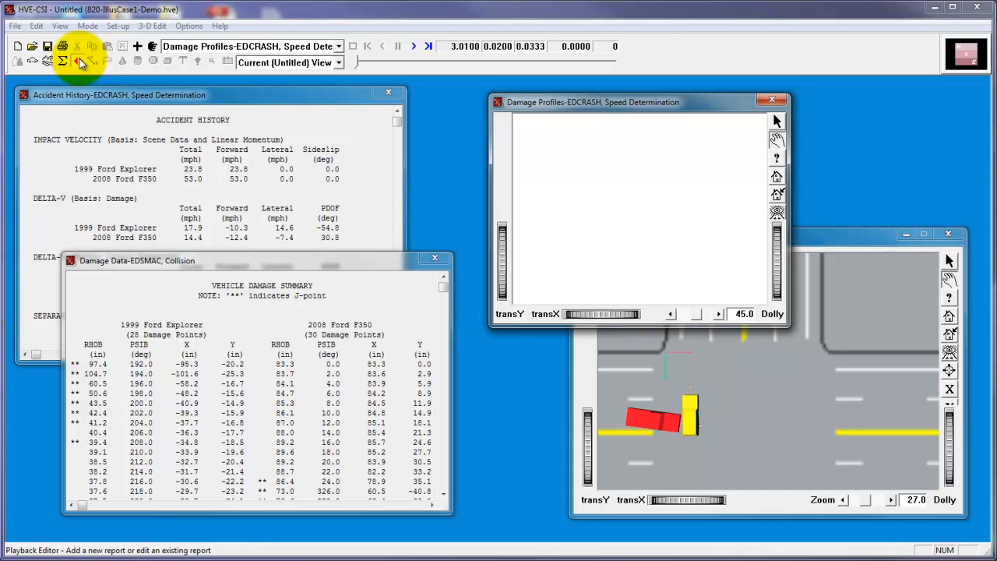
# Return to the Vehicle Editor and add a Class 1 Passenger Car with its default inertial and dimensional properties.
pyautogui.click(32, 62)
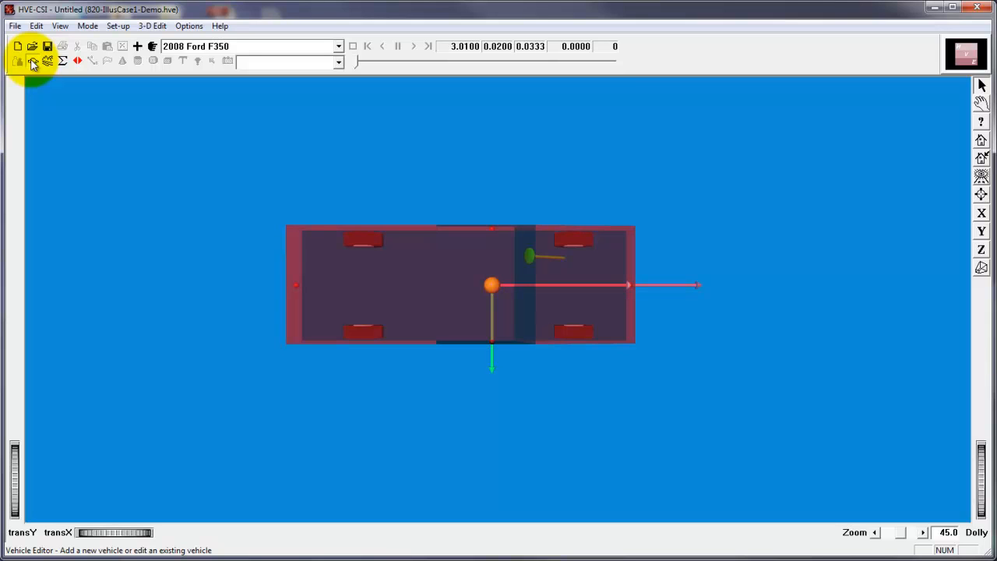
pyautogui.click(137, 47)
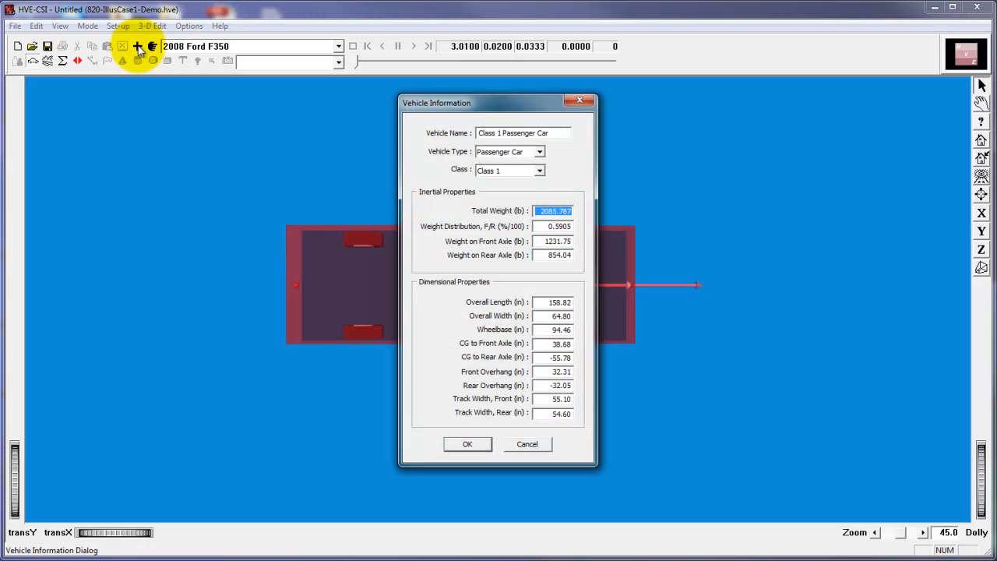
pyautogui.click(537, 151)
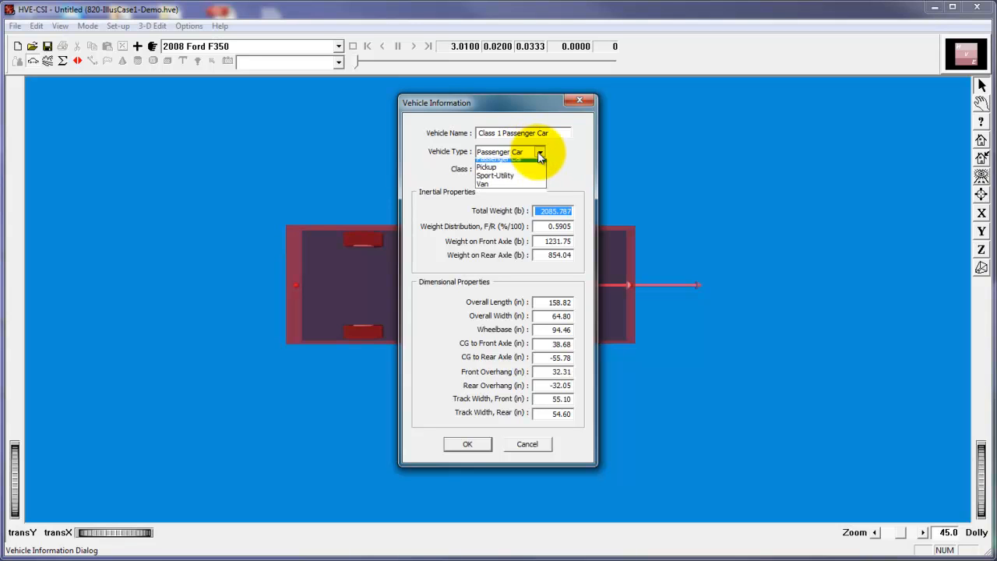
pyautogui.click(537, 163)
pyautogui.click(540, 171)
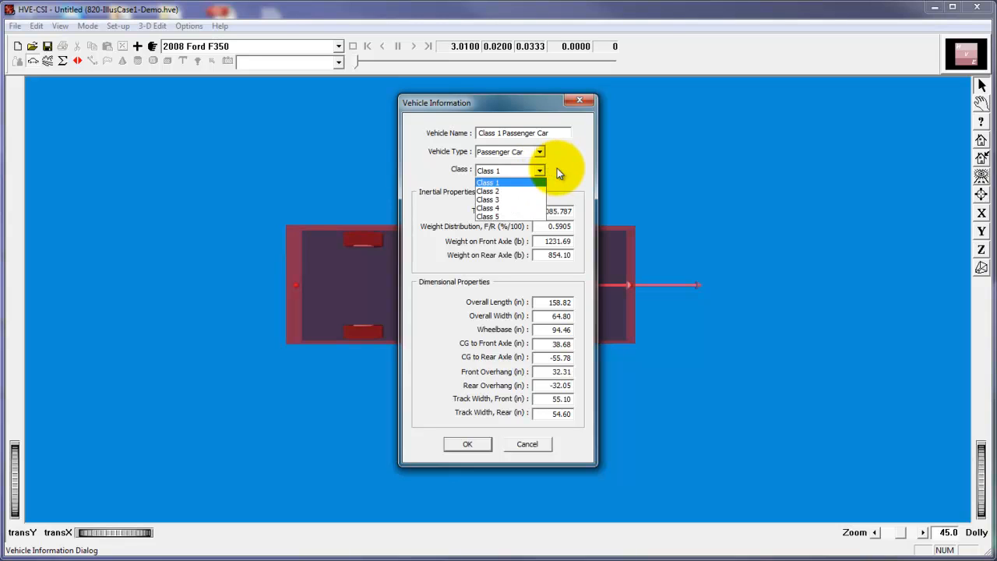
pyautogui.click(556, 168)
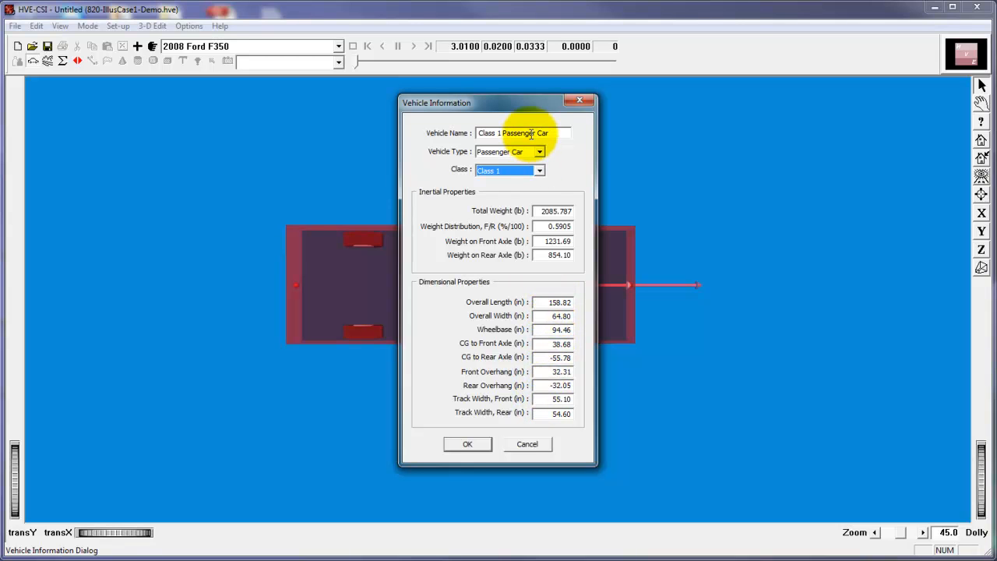
pyautogui.click(468, 443)
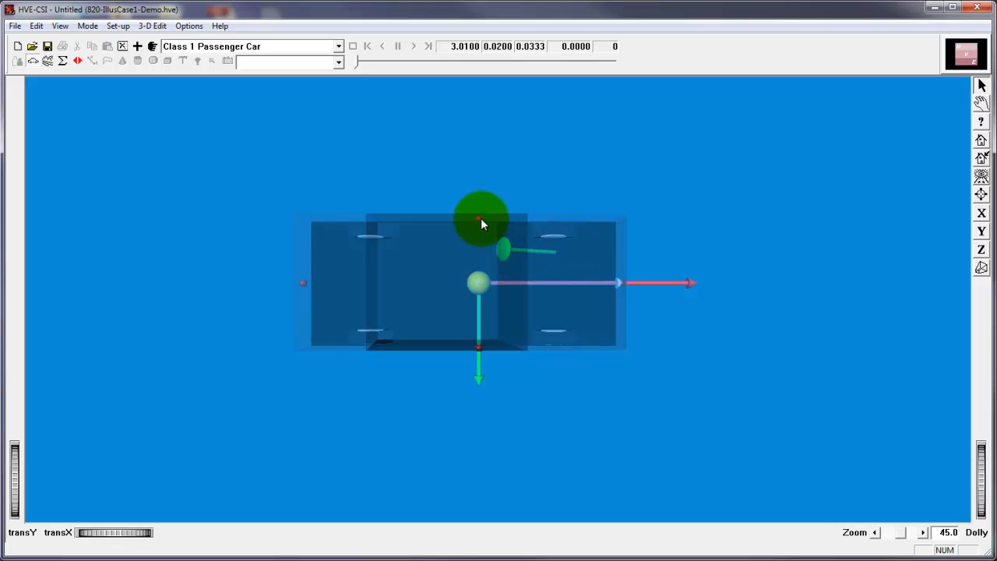
# Change the Class 1 Passenger Car's body color to orange-red through its sprung mass.
pyautogui.click(476, 286)
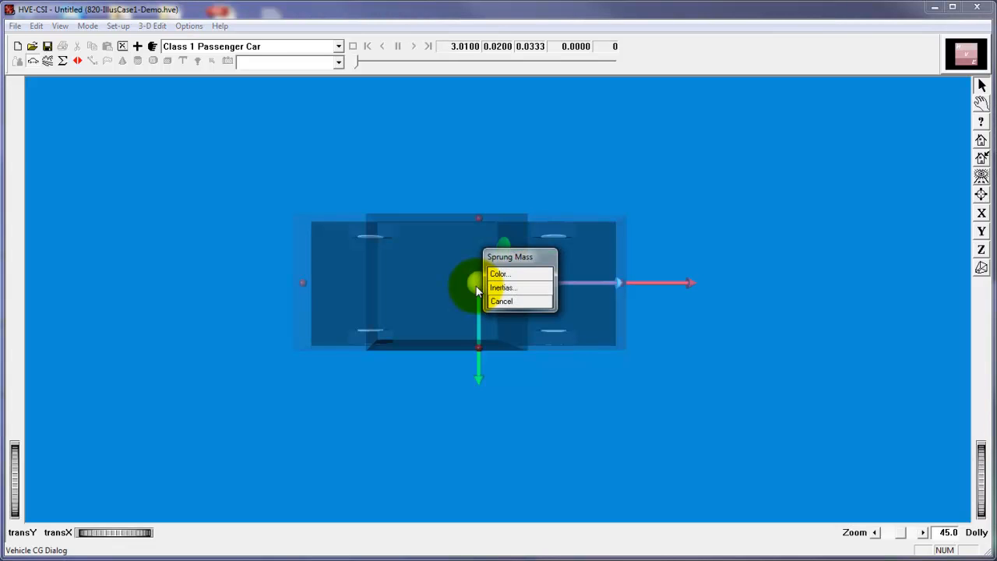
pyautogui.click(496, 273)
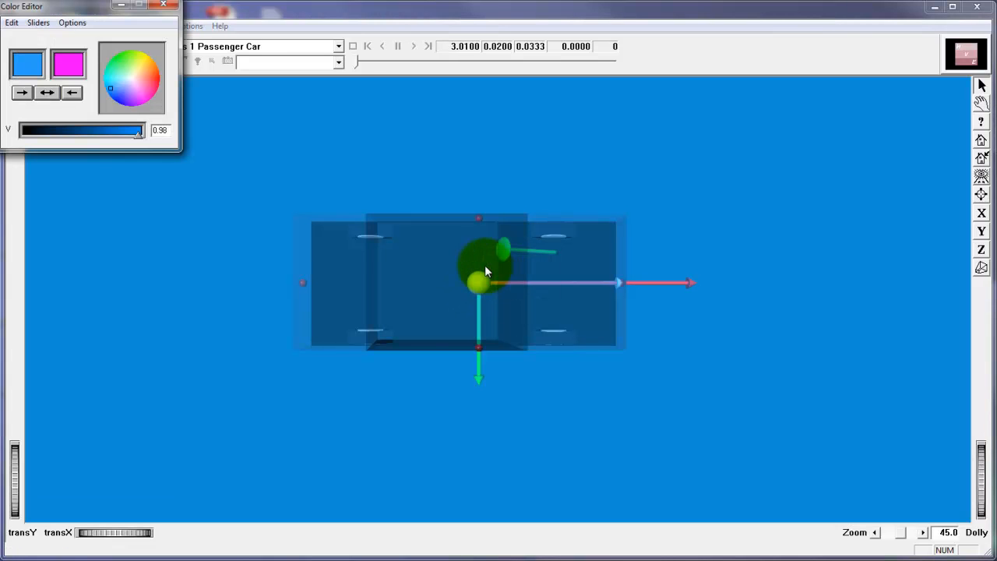
pyautogui.click(152, 76)
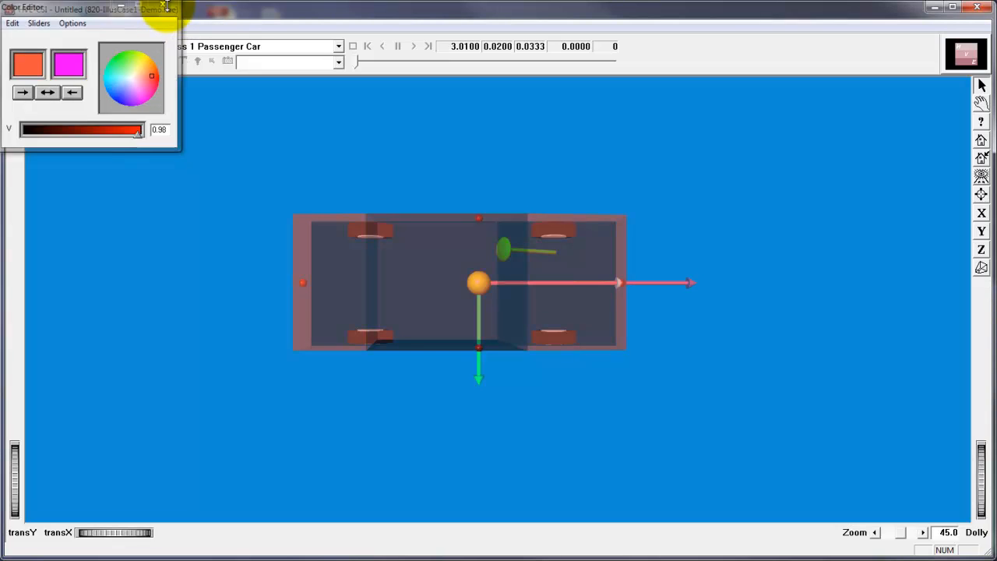
pyautogui.click(163, 5)
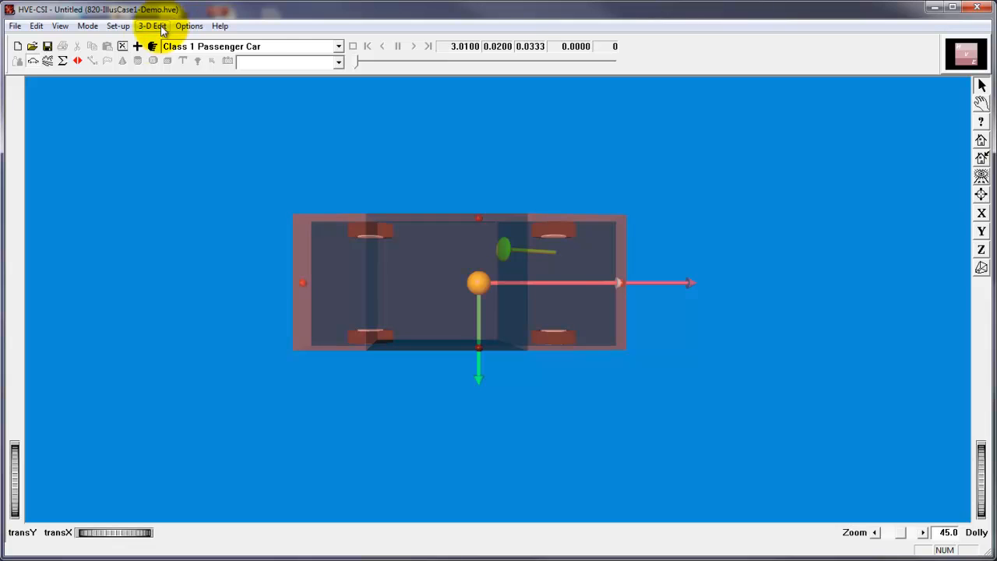
# Begin another new vehicle as a Class 2 Sport-Utility with a total weight of 5000 lb.
pyautogui.click(140, 48)
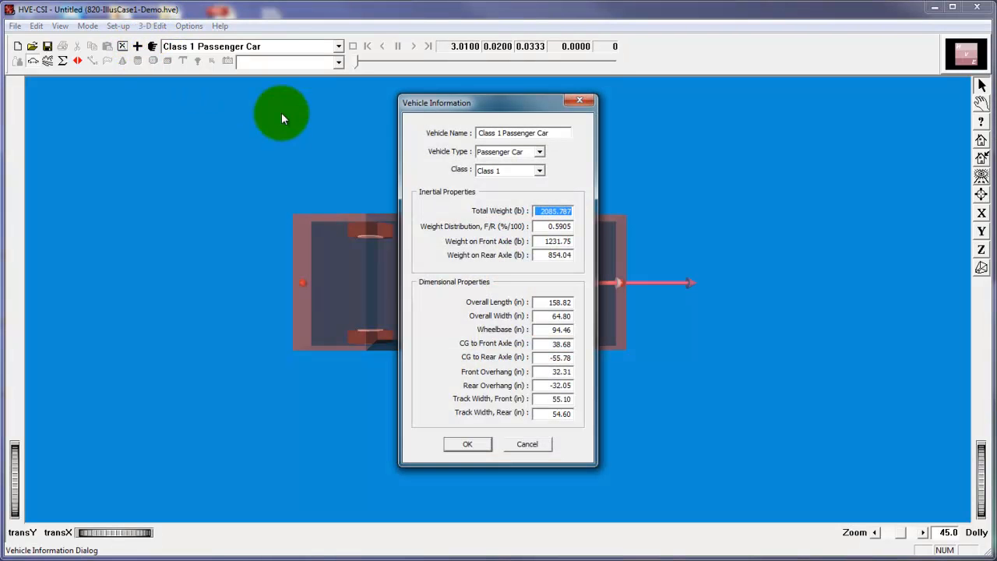
pyautogui.click(540, 151)
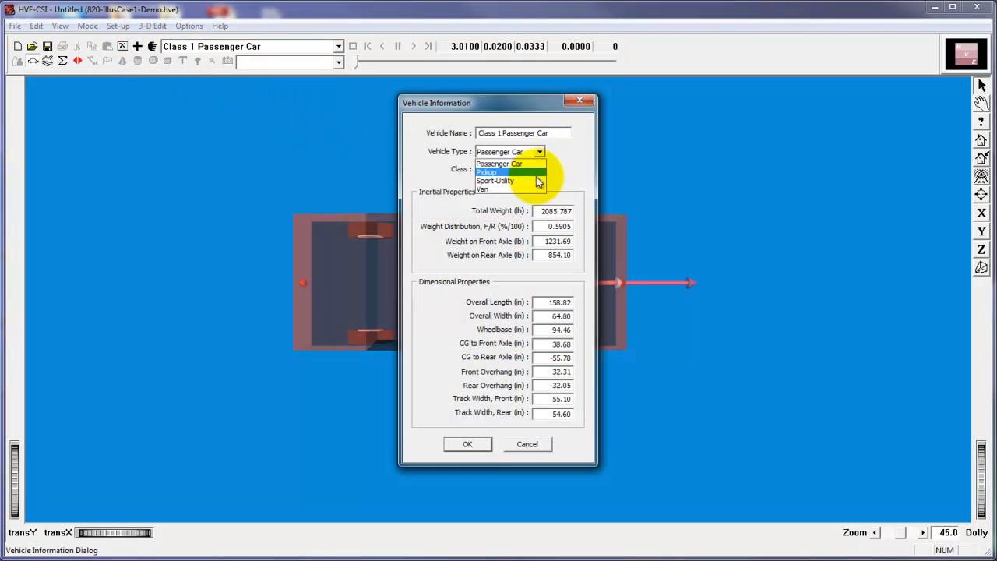
pyautogui.click(536, 179)
pyautogui.click(539, 170)
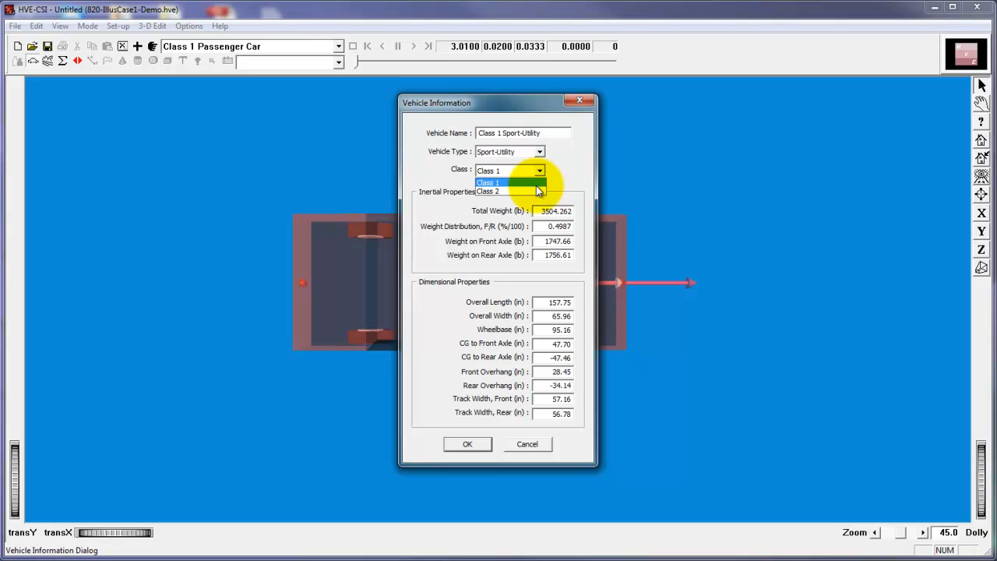
pyautogui.click(536, 191)
pyautogui.doubleClick(553, 208)
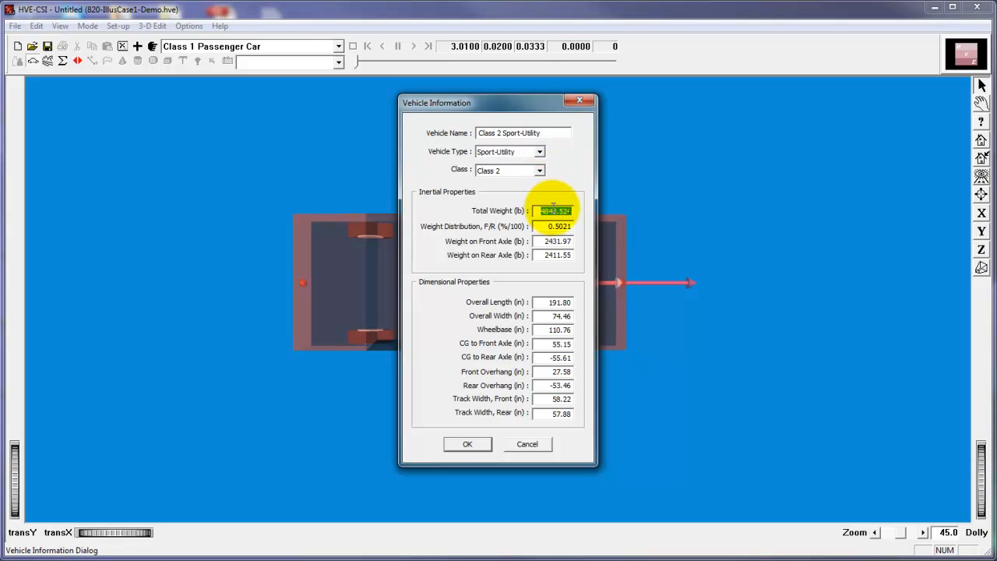
pyautogui.write('5000')
# Name the new sport-utility vehicle "Yellow SUV" and add it to the case.
pyautogui.moveTo(503, 133); pyautogui.dragTo(475, 134)
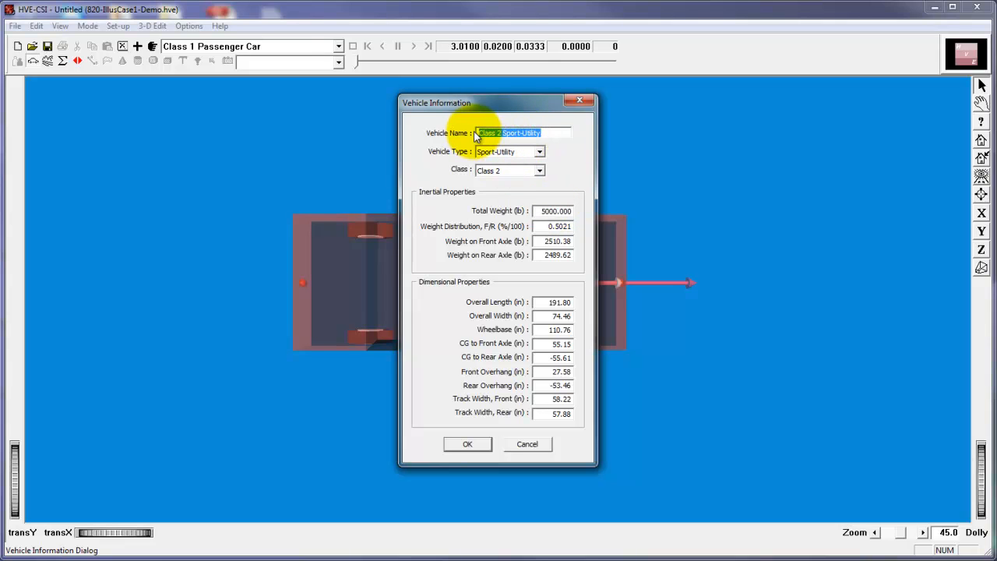
pyautogui.write('Yellow')
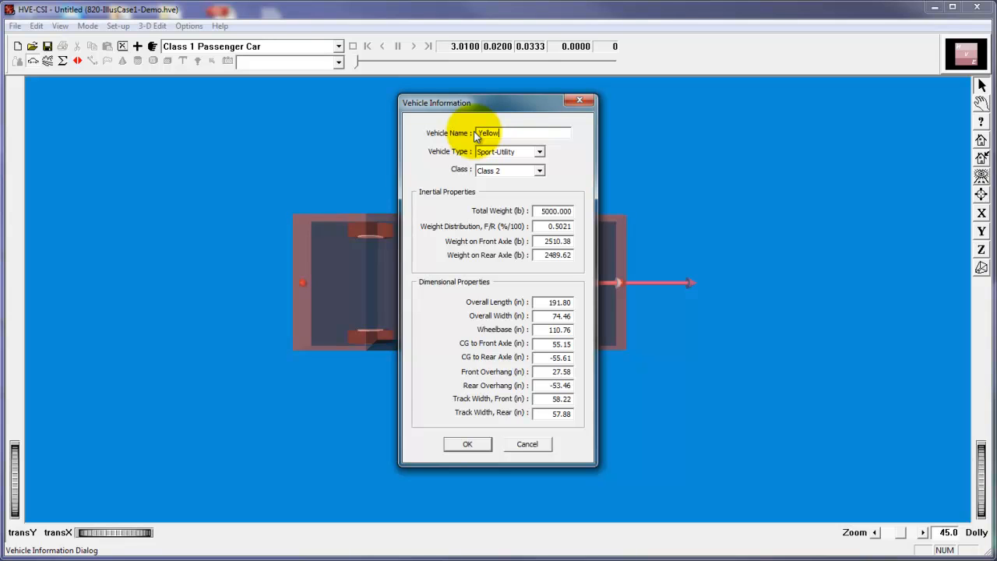
pyautogui.write(' SUV')
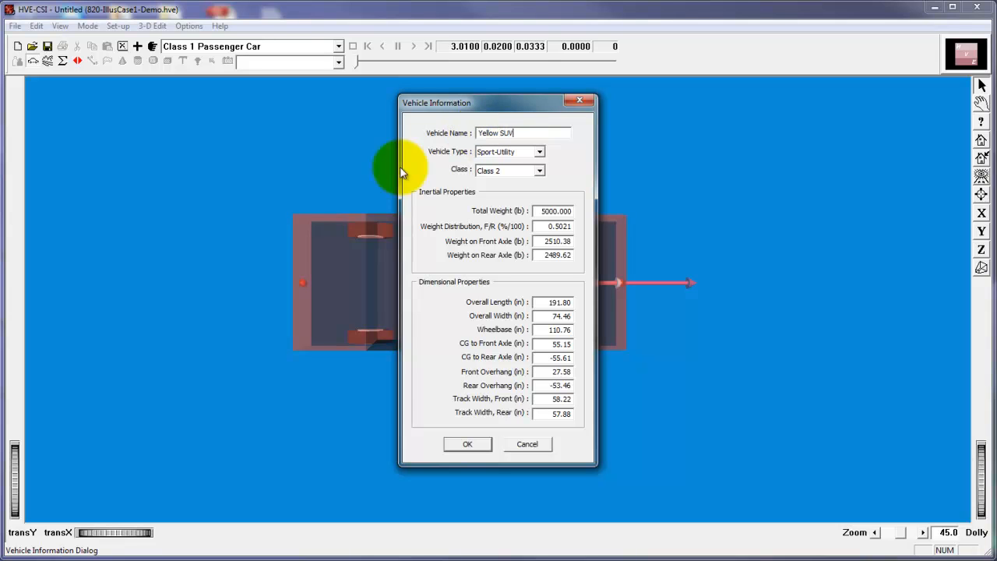
pyautogui.click(466, 443)
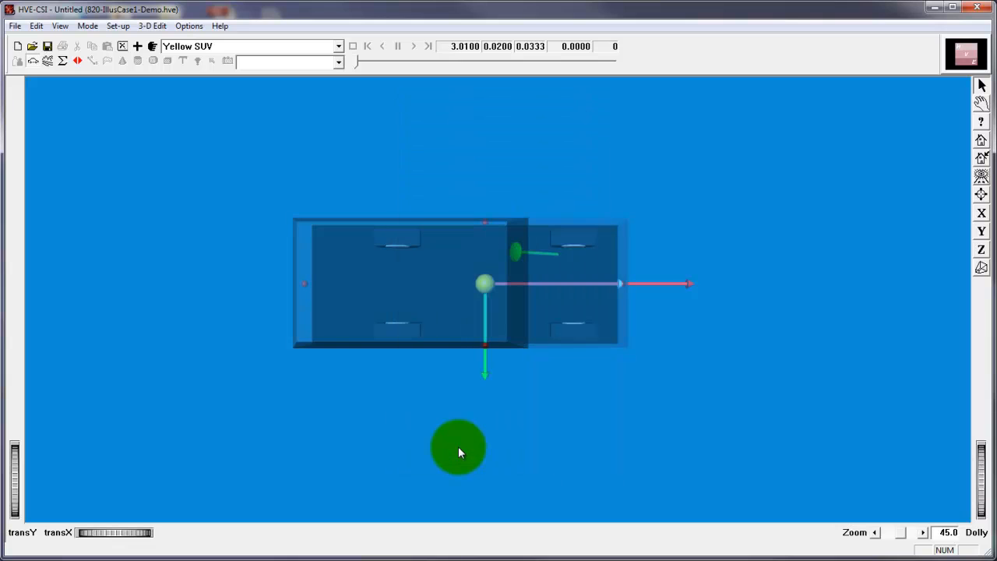
# Change the Yellow SUV's body color to yellow through its sprung mass.
pyautogui.click(487, 279)
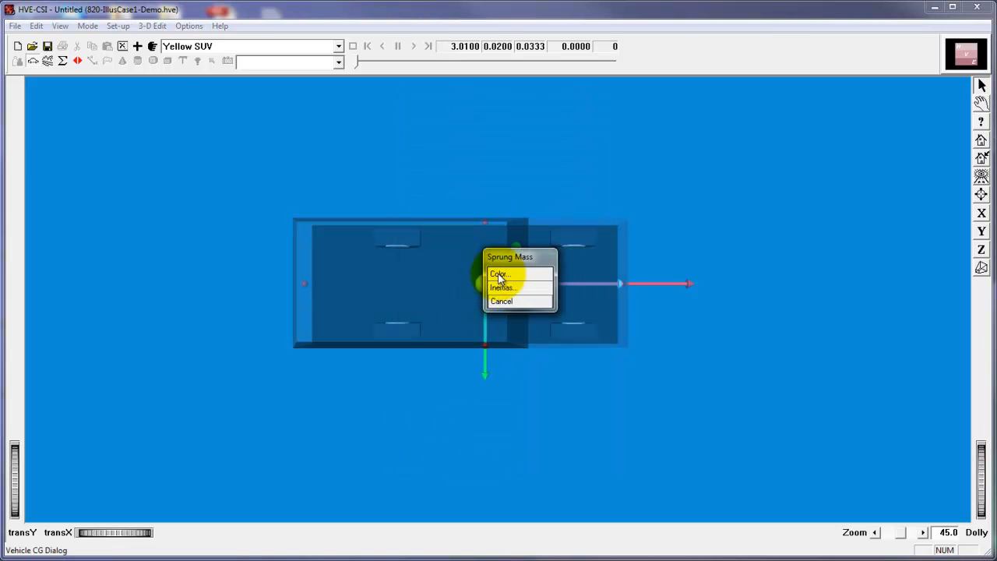
pyautogui.click(503, 274)
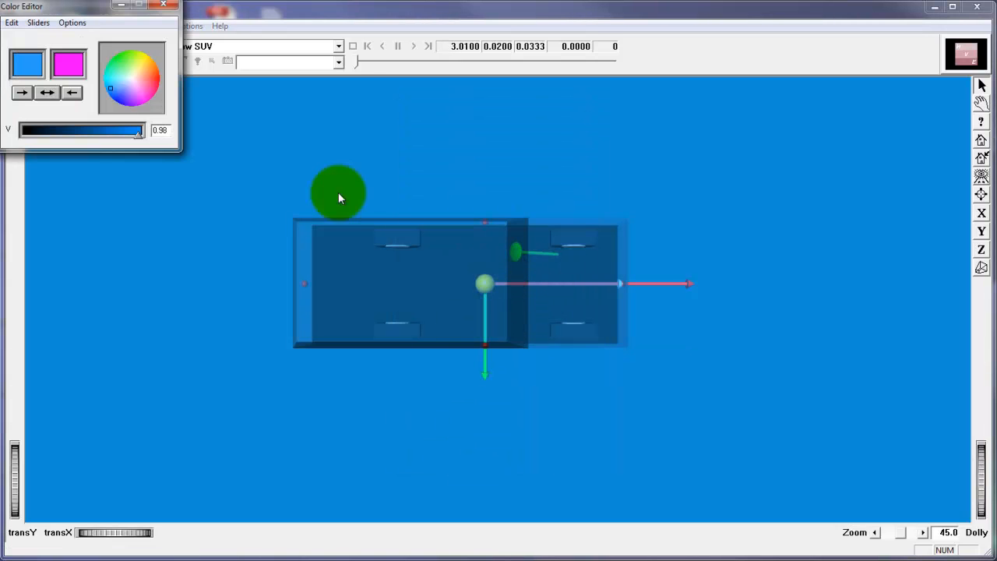
pyautogui.click(144, 62)
pyautogui.click(164, 5)
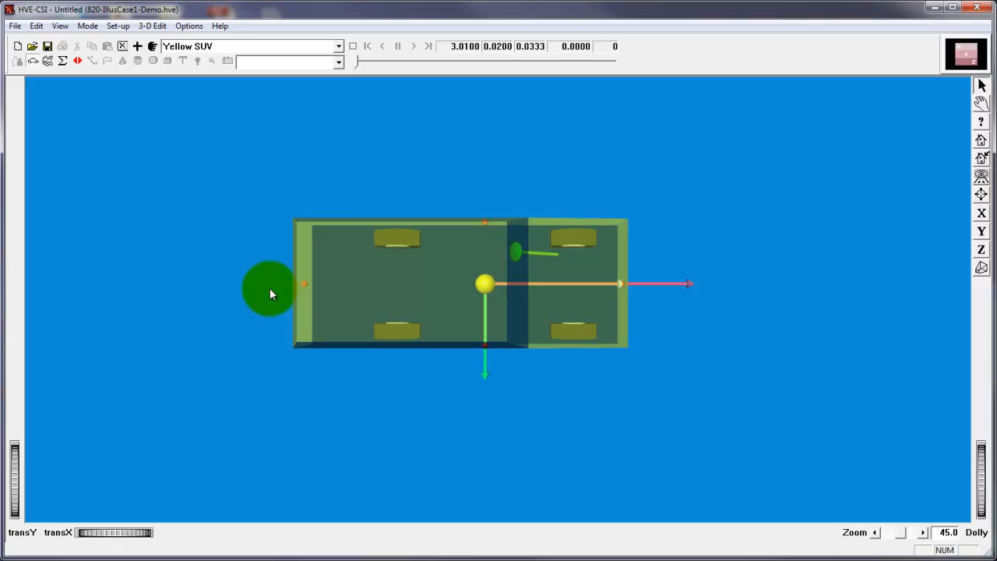
# In the Environment Editor, load the last Southern-604x34… JPEG from the environments folder as the environment's aerial photo.
pyautogui.click(47, 60)
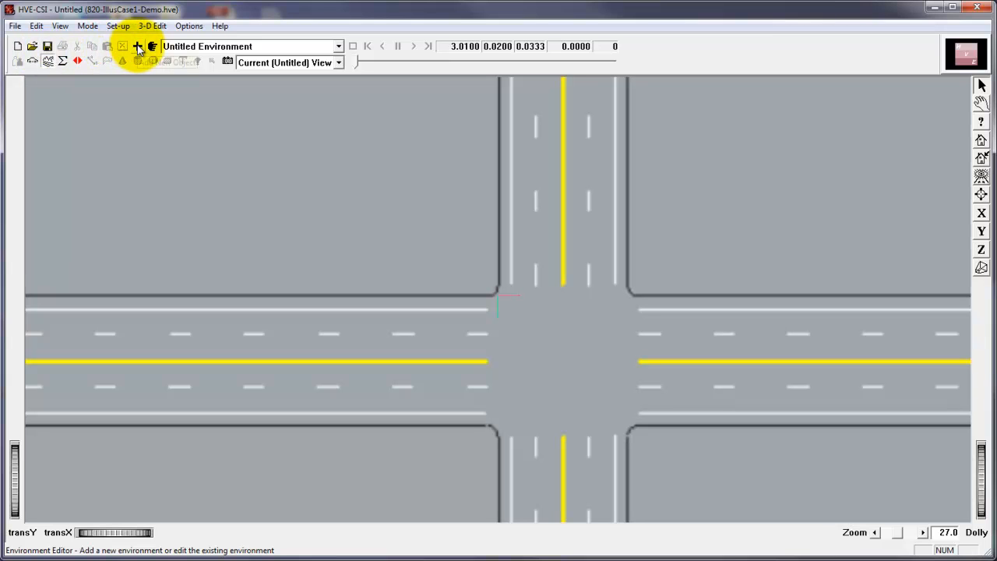
pyautogui.click(137, 47)
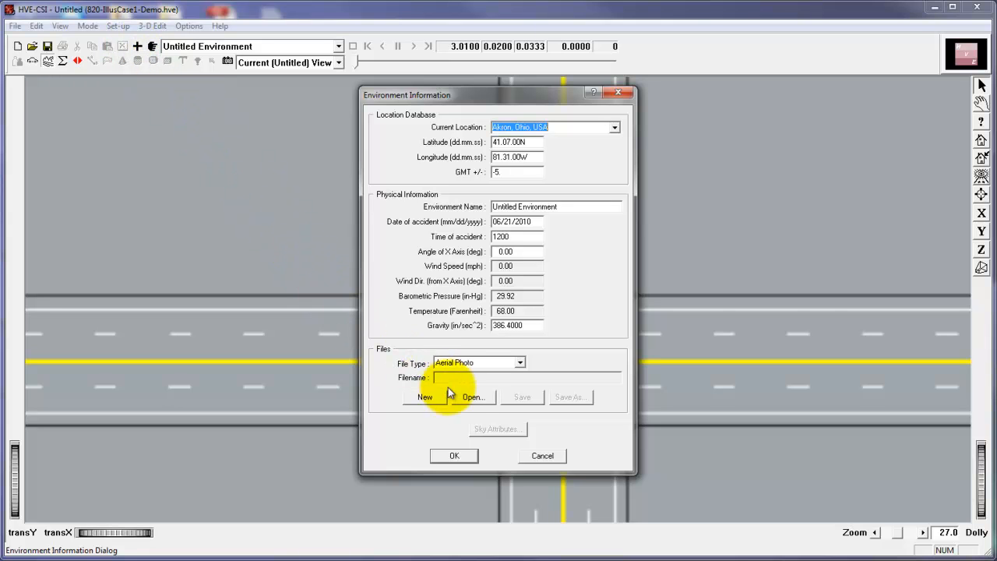
pyautogui.click(469, 401)
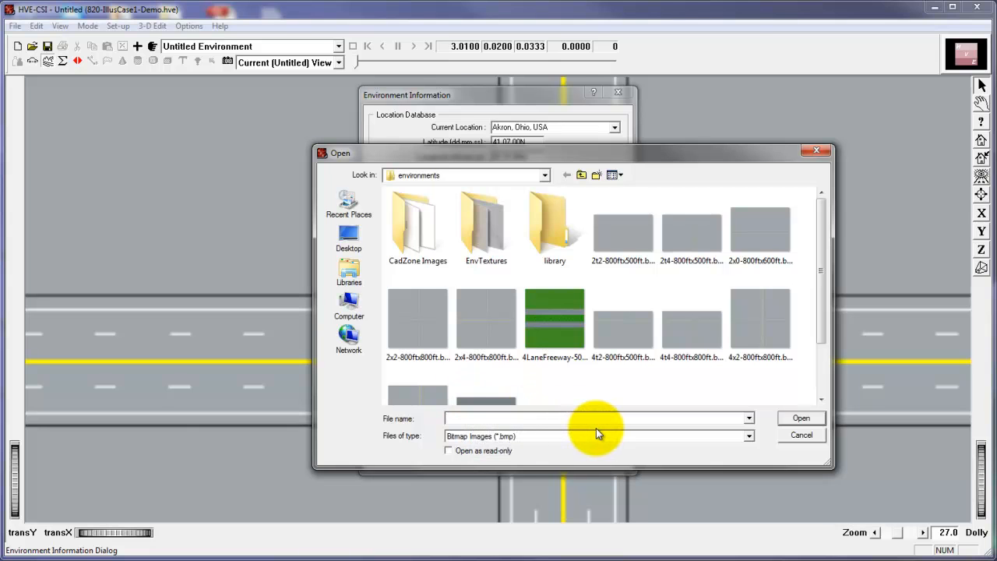
pyautogui.click(689, 440)
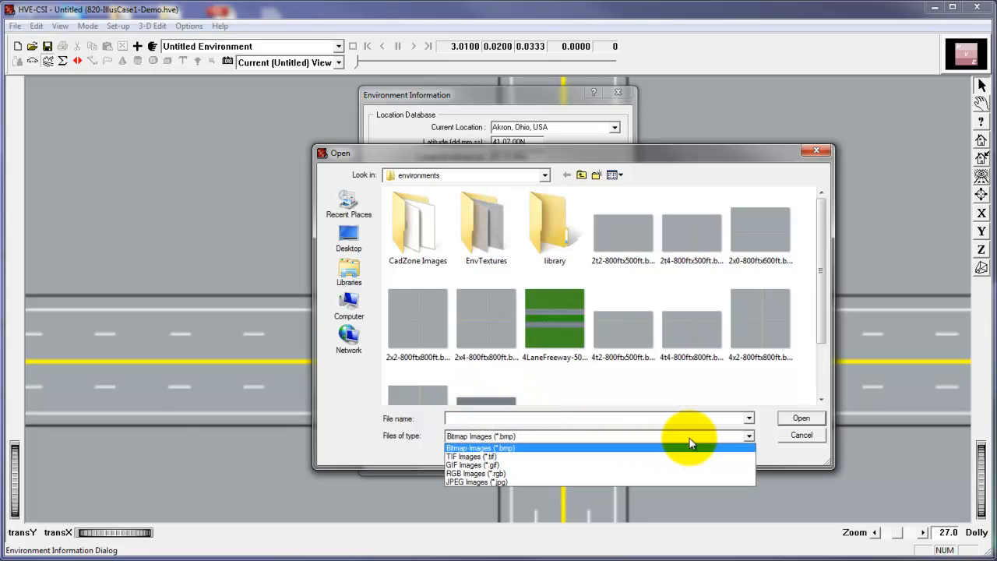
pyautogui.click(687, 479)
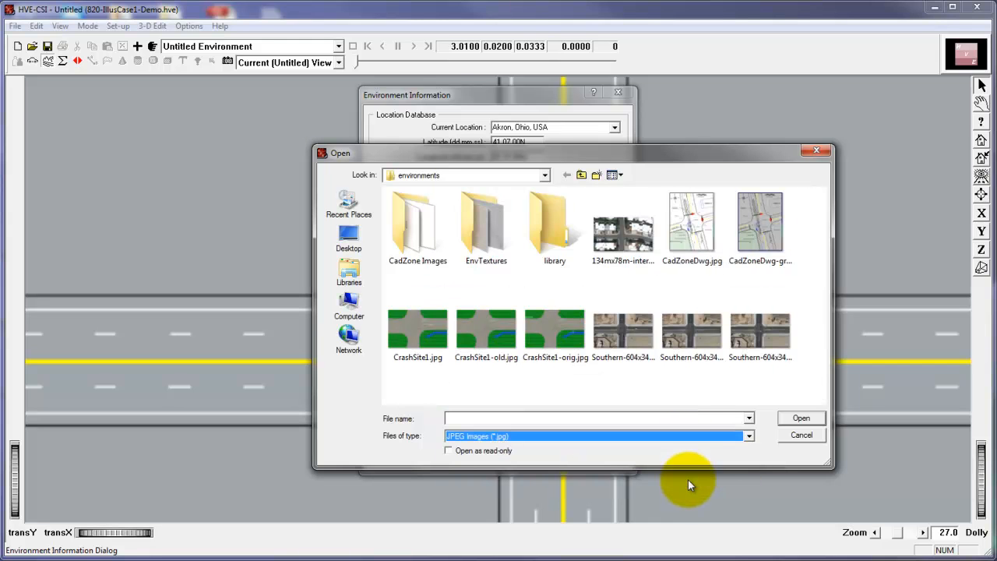
pyautogui.click(760, 349)
pyautogui.click(798, 419)
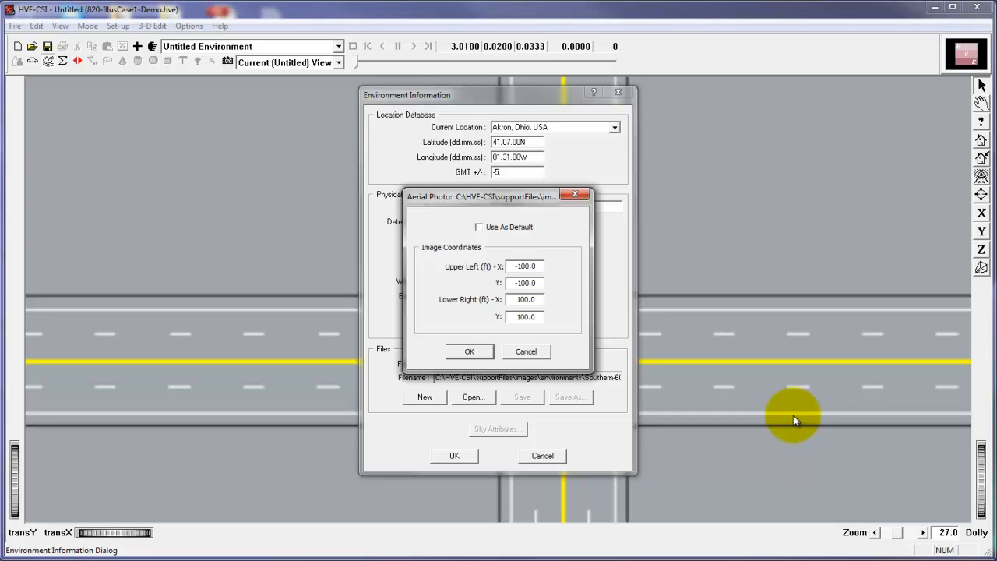
# Set the aerial photo's corners to upper left X -303, Y -152 ft and lower right X 299, Y 190 ft, and apply the environment.
pyautogui.doubleClick(529, 267)
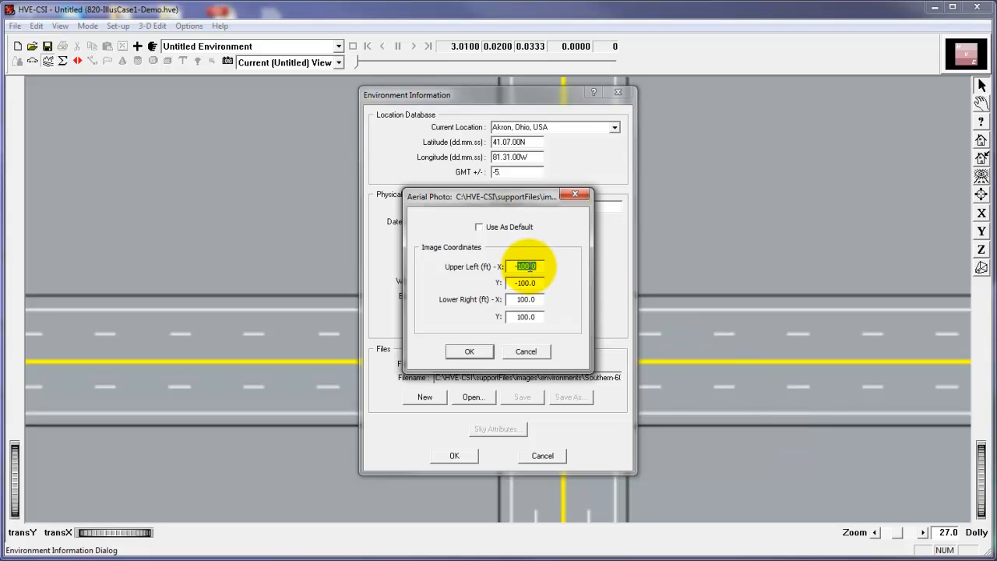
pyautogui.write('-303')
pyautogui.doubleClick(523, 284)
pyautogui.write('-182')
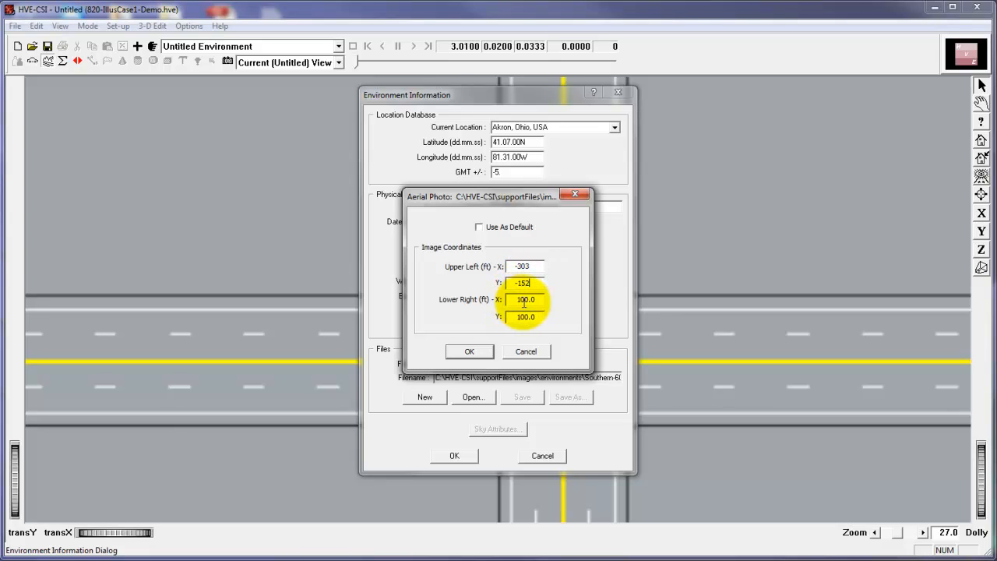
pyautogui.doubleClick(524, 300)
pyautogui.write('299')
pyautogui.doubleClick(526, 313)
pyautogui.write('190')
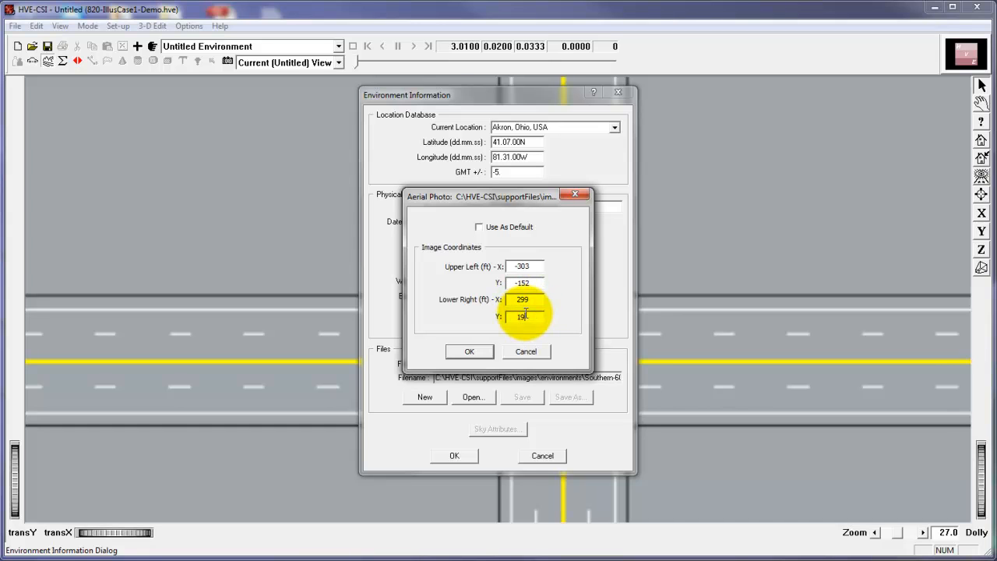
pyautogui.click(486, 352)
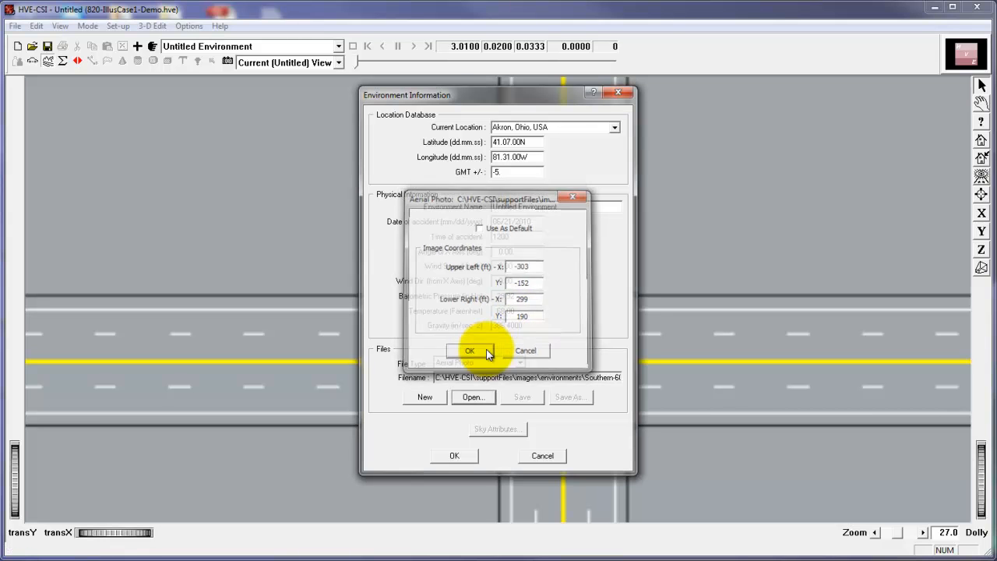
pyautogui.click(461, 458)
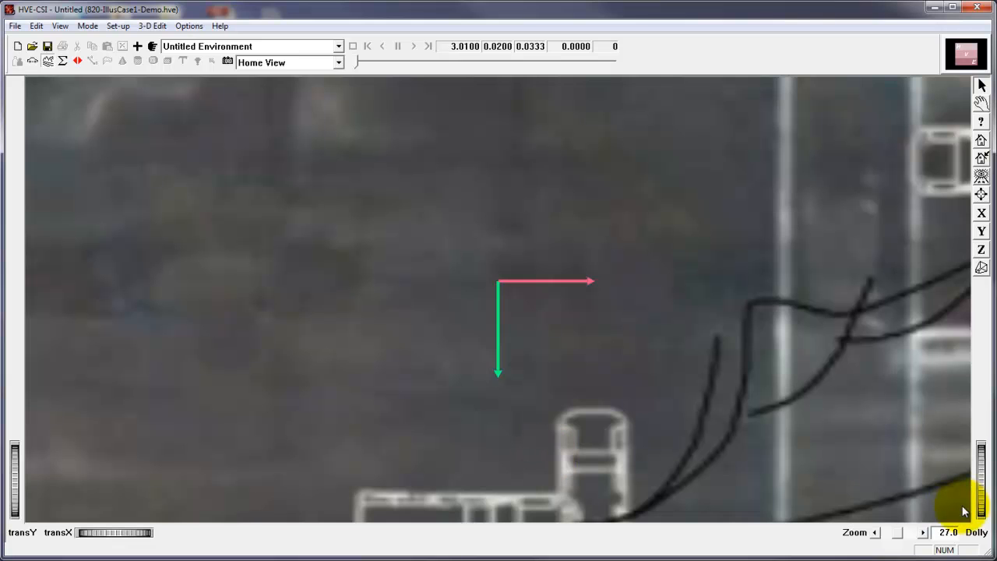
# Switch from the aerial photo environment to the Event Editor.
pyautogui.moveTo(980, 504); pyautogui.dragTo(980, 405)
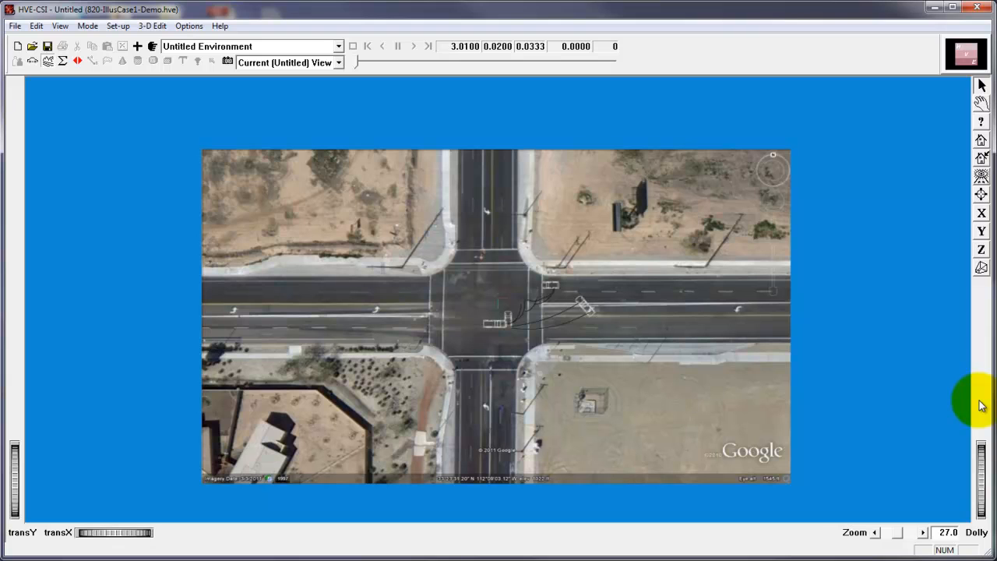
pyautogui.click(67, 67)
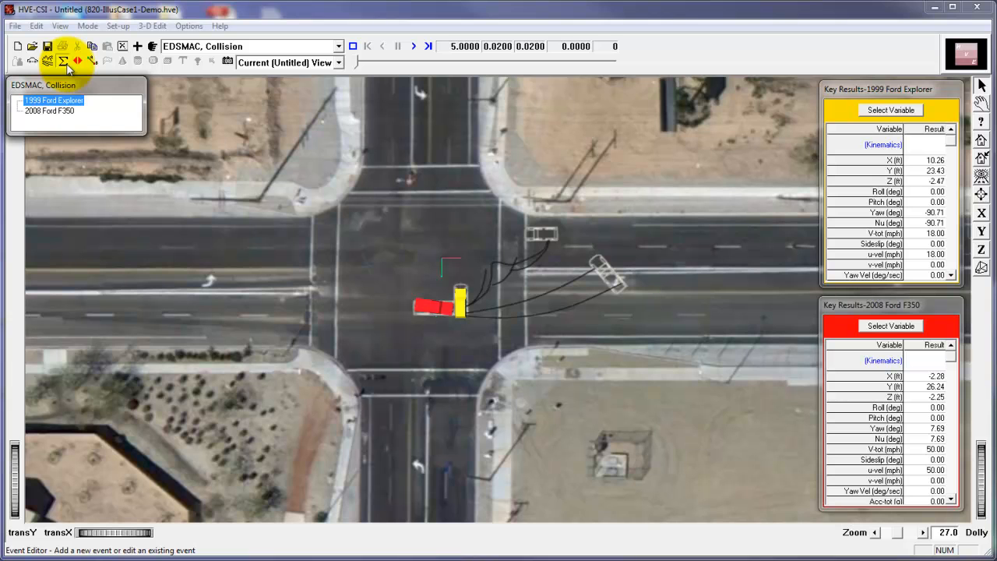
pyautogui.click(137, 47)
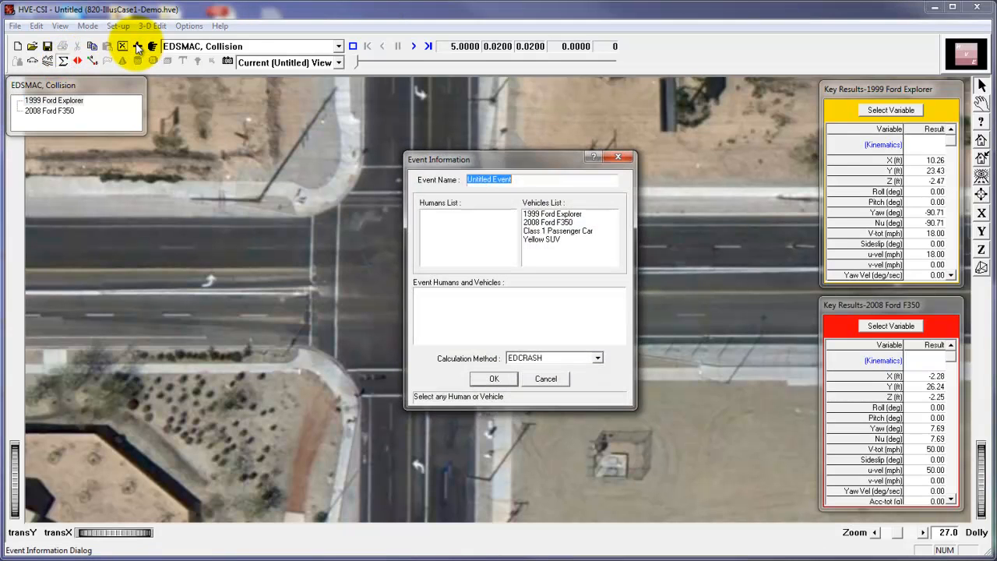
pyautogui.write('Test')
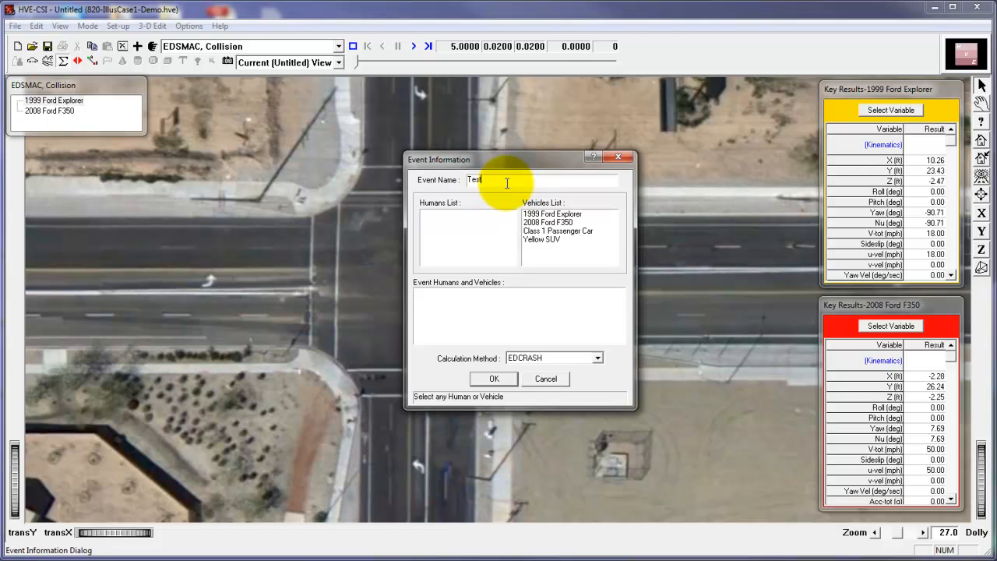
pyautogui.click(545, 214)
pyautogui.click(557, 223)
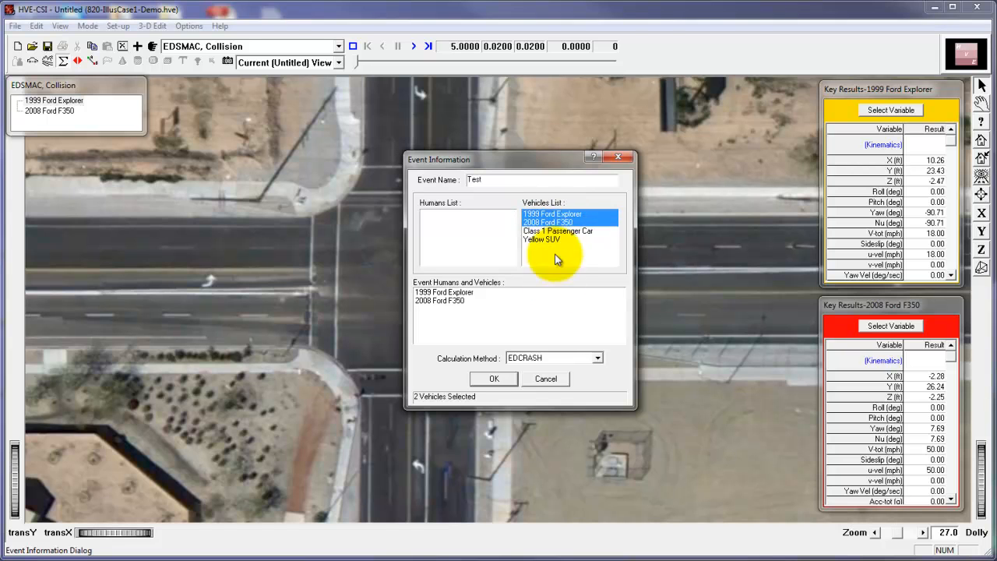
pyautogui.click(578, 360)
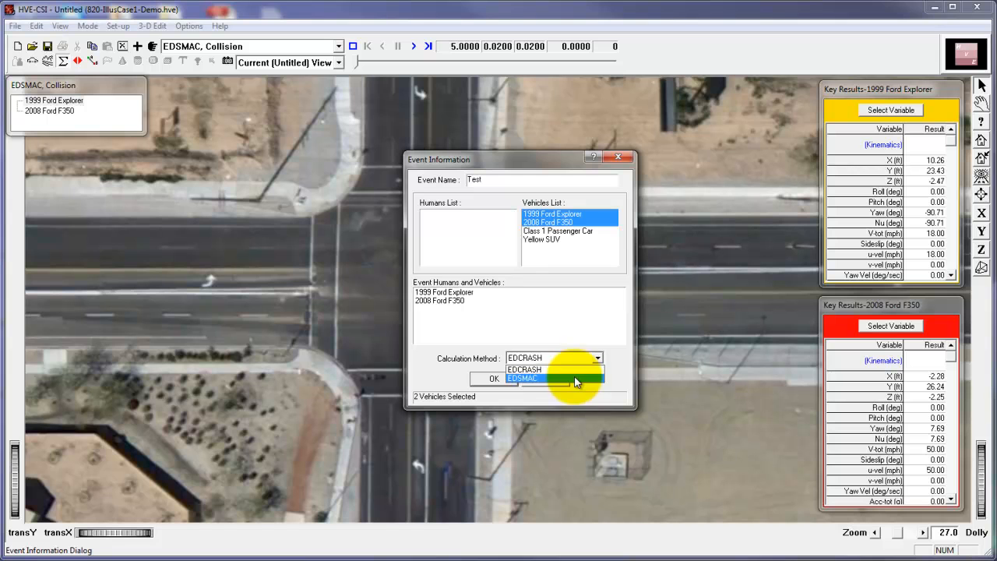
pyautogui.click(551, 381)
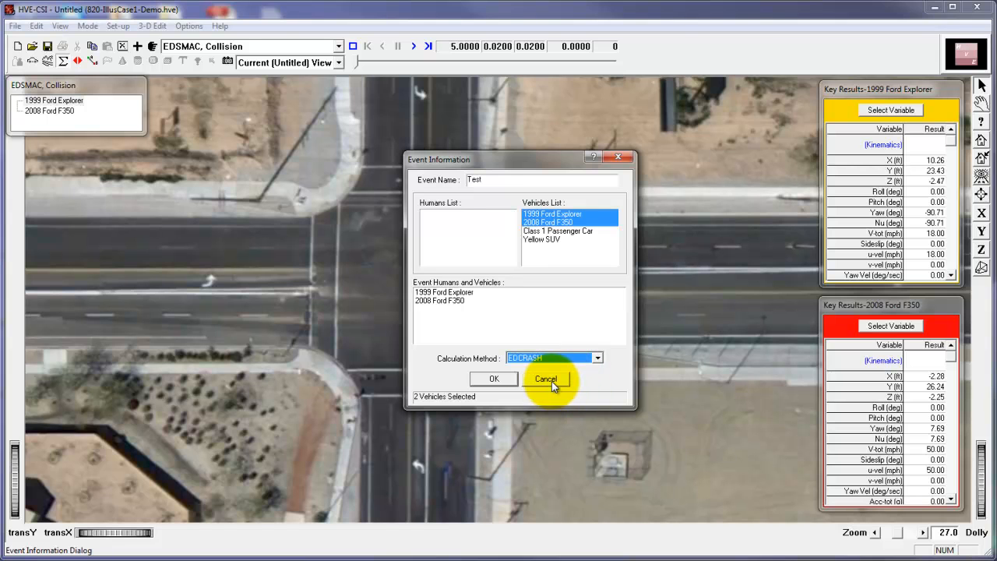
pyautogui.click(552, 381)
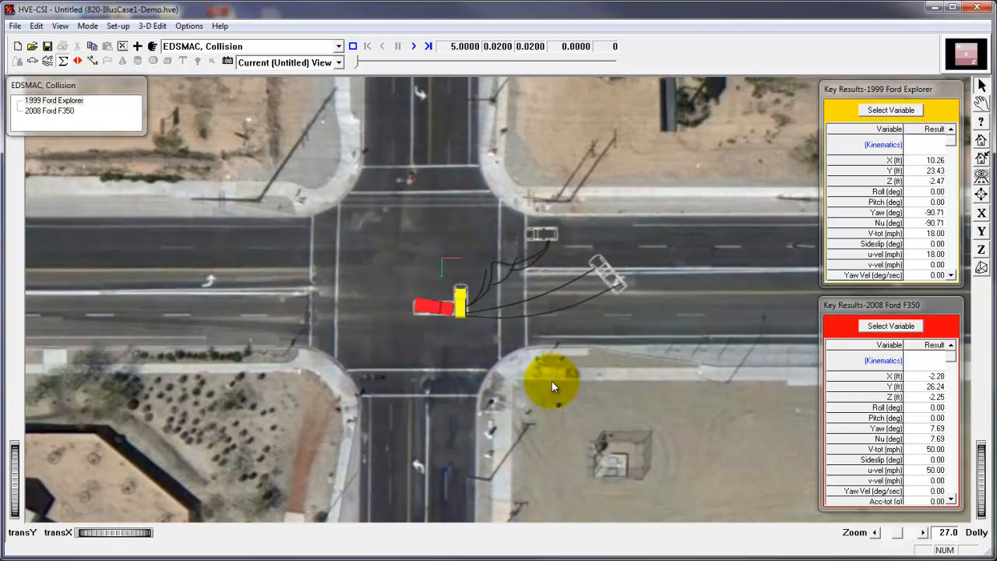
# Switch to the EDCRASH, Speed Determination event and review the 1999 Ford Explorer's impact position and available path locations.
pyautogui.click(339, 47)
pyautogui.click(335, 60)
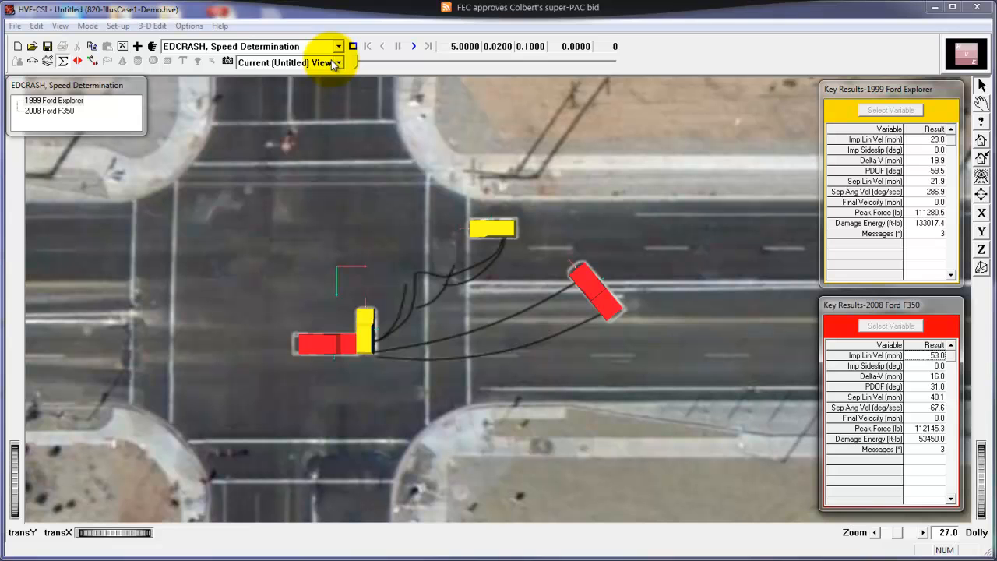
pyautogui.click(117, 27)
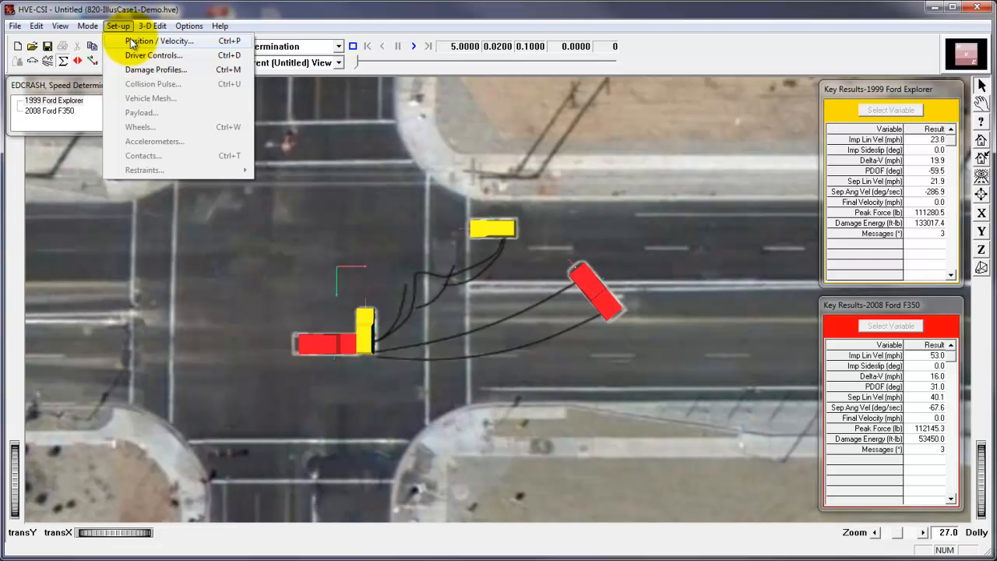
pyautogui.click(131, 41)
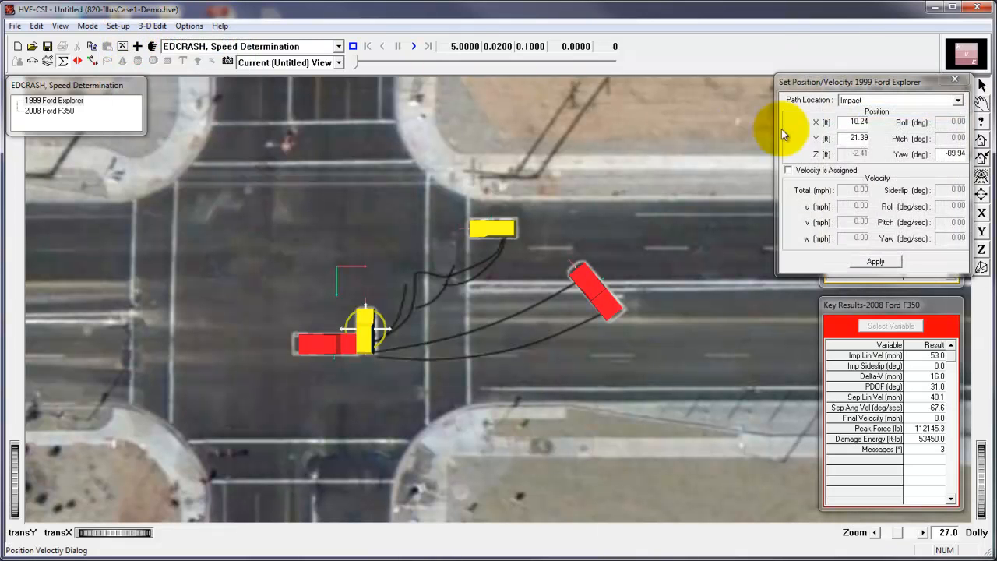
pyautogui.click(895, 101)
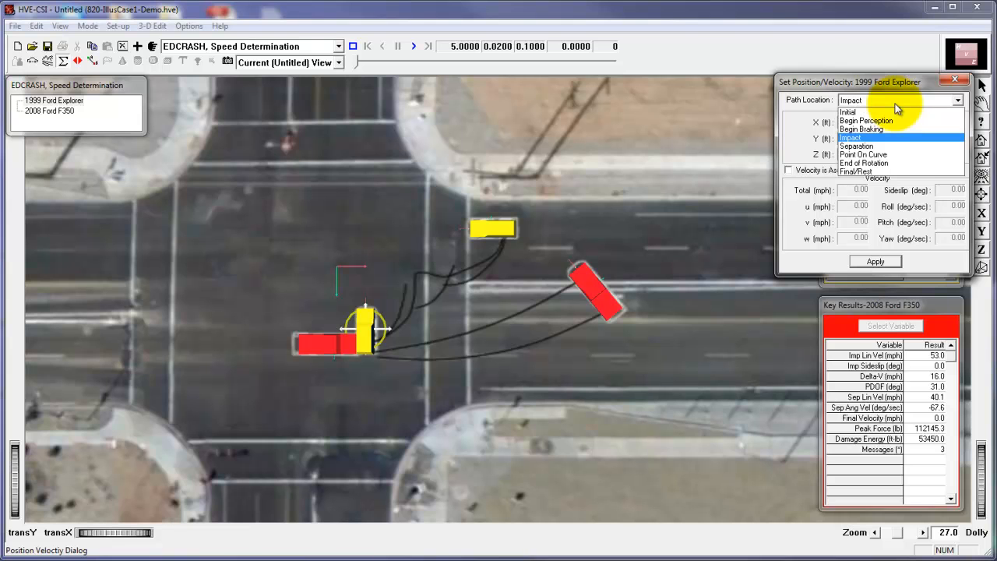
pyautogui.click(737, 253)
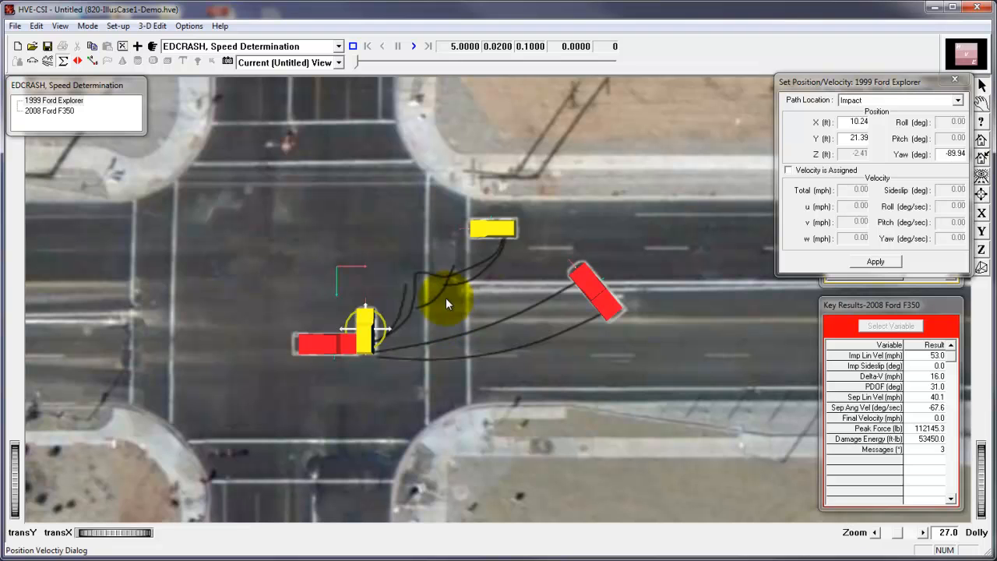
# Move the 1999 Ford Explorer's Final/Rest position to about X 53.54, Y -12.87 ft and set its yaw to -540 degrees.
pyautogui.click(504, 230)
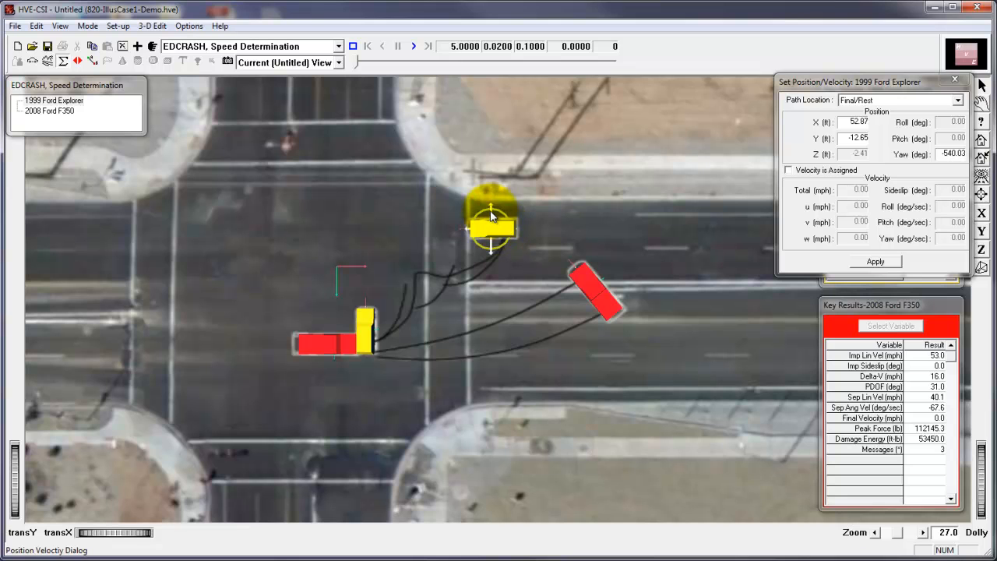
pyautogui.moveTo(491, 217)
pyautogui.mouseDown()
pyautogui.moveTo(492, 183)
pyautogui.moveTo(499, 219)
pyautogui.moveTo(513, 223)
pyautogui.moveTo(500, 214)
pyautogui.mouseUp()
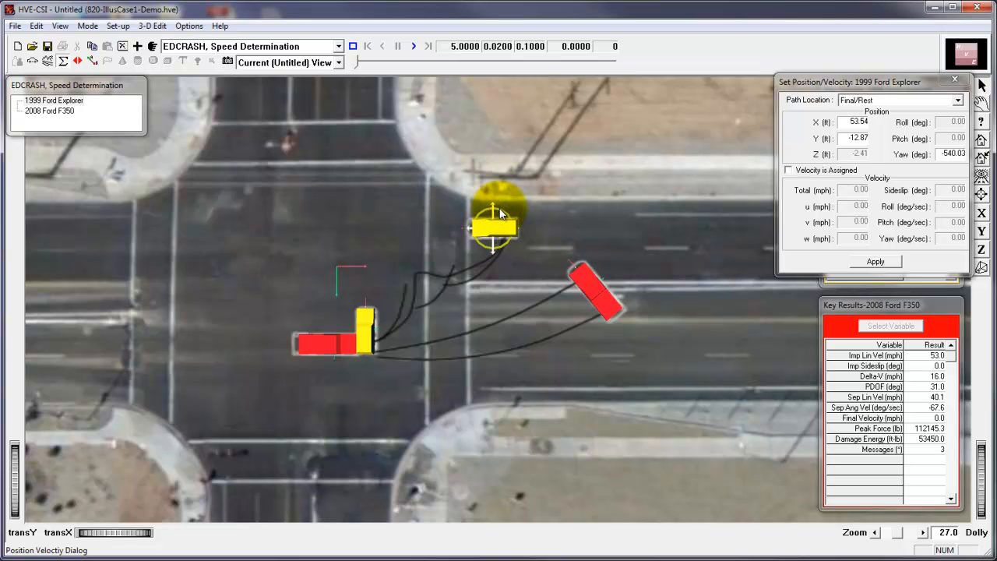
pyautogui.moveTo(500, 209)
pyautogui.mouseDown()
pyautogui.moveTo(484, 209)
pyautogui.moveTo(502, 213)
pyautogui.mouseUp()
pyautogui.doubleClick(952, 153)
pyautogui.write('-540')
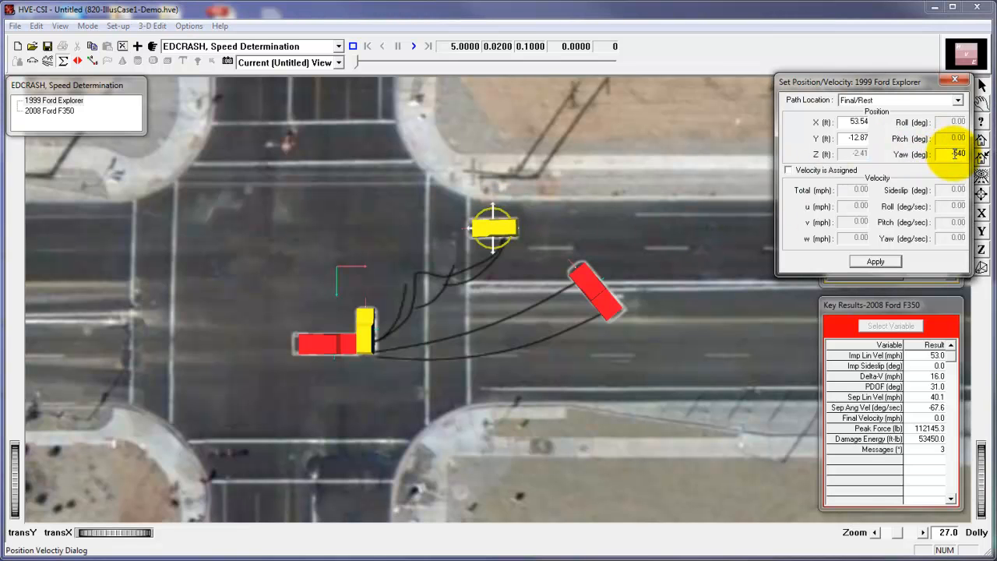
pyautogui.press('Return')
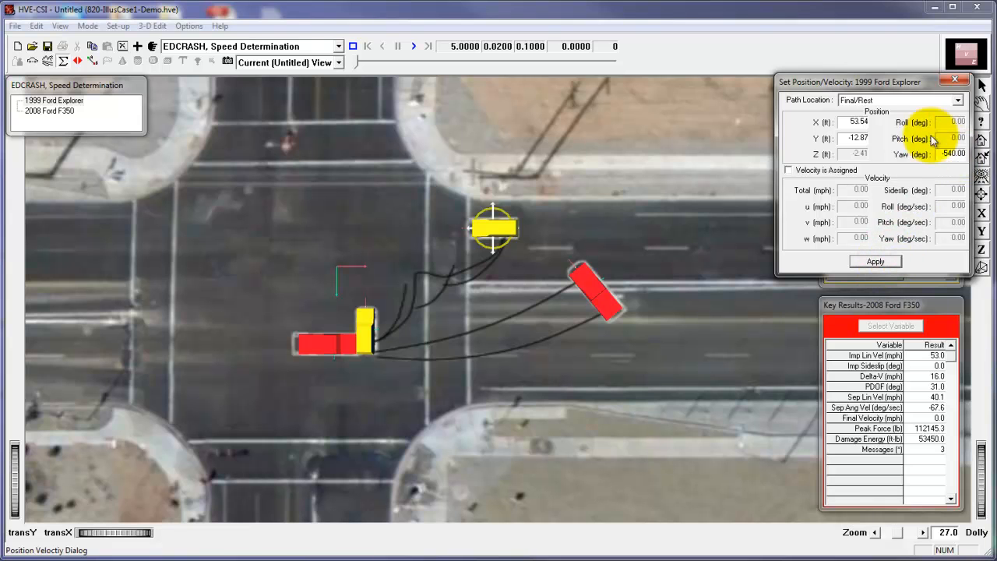
pyautogui.click(958, 82)
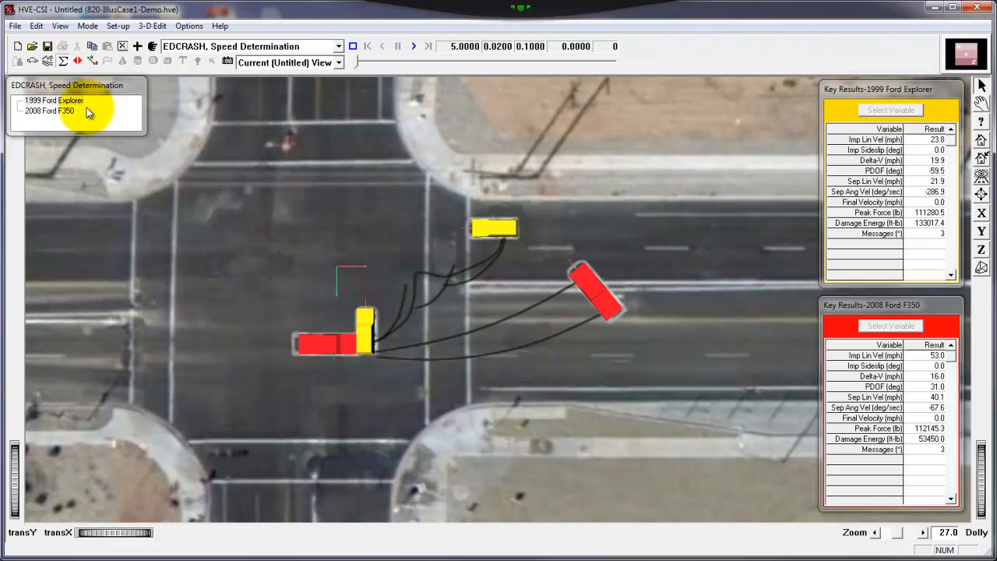
# Review the 1999 Ford Explorer's driver control wheel data and its damage profile without changing them.
pyautogui.click(54, 100)
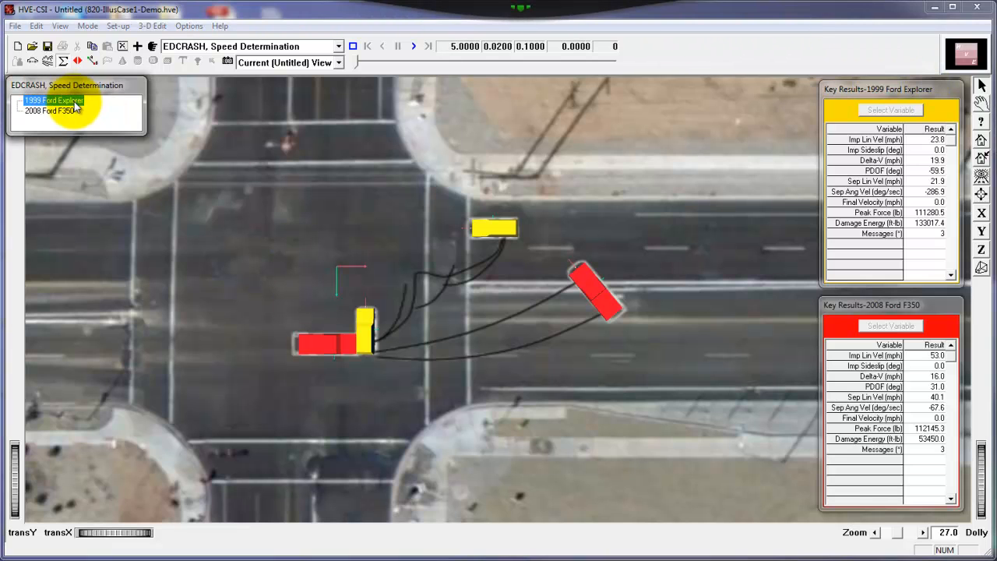
pyautogui.click(125, 28)
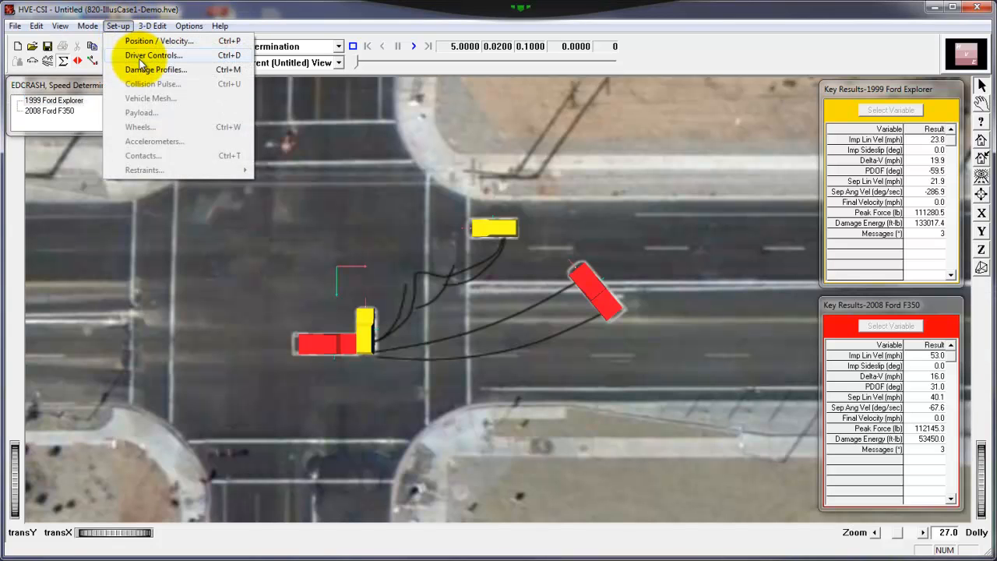
pyautogui.click(143, 56)
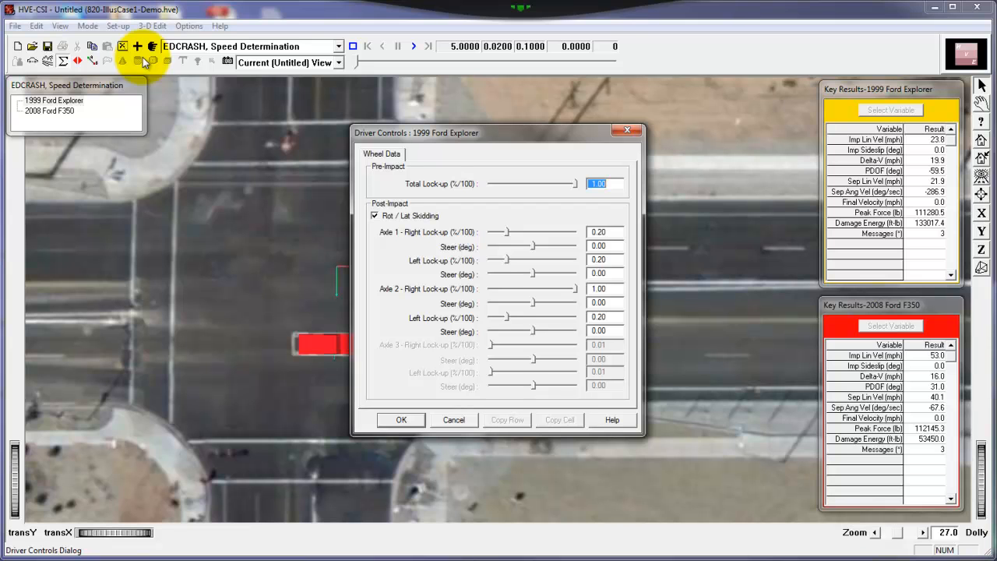
pyautogui.click(396, 421)
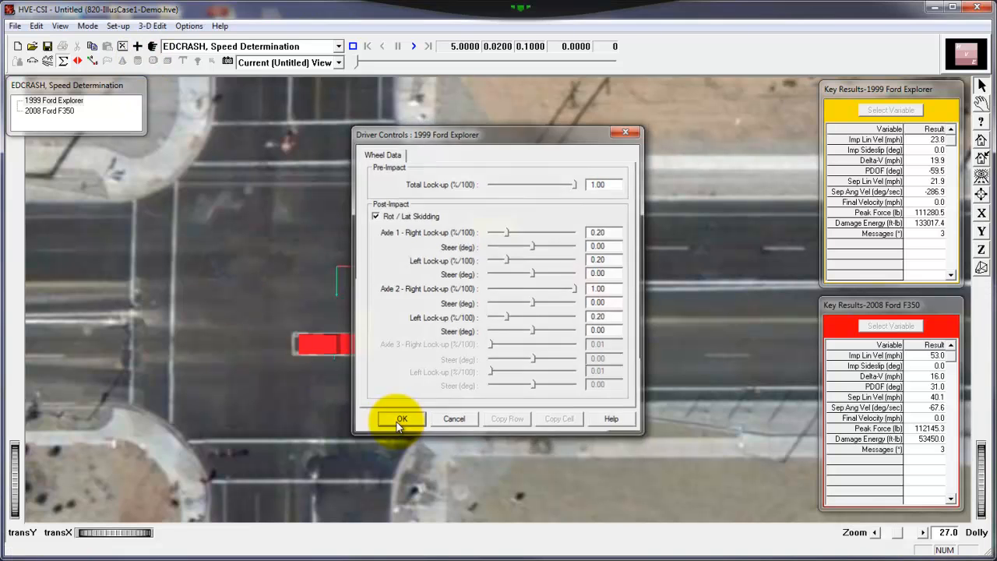
pyautogui.click(117, 26)
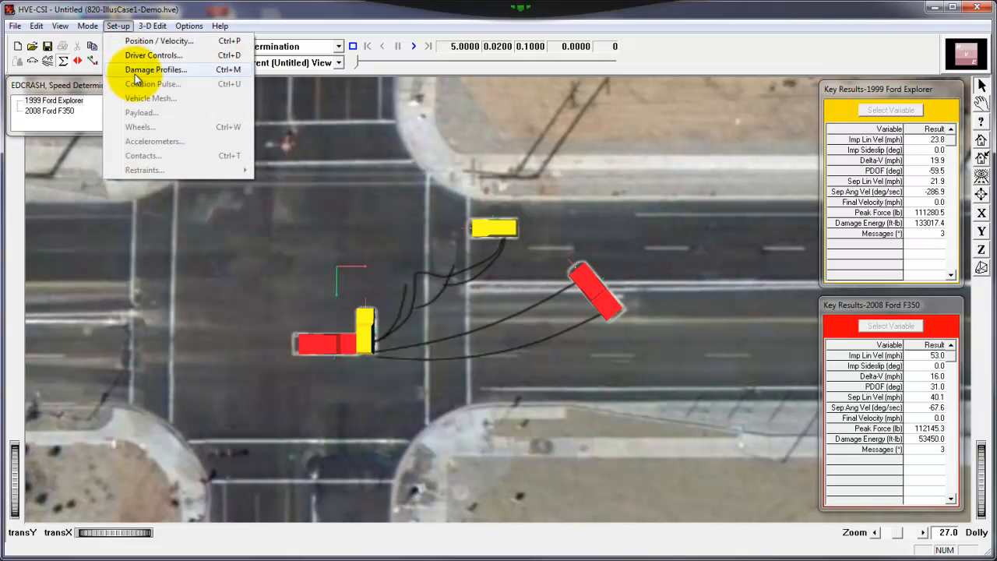
pyautogui.click(135, 73)
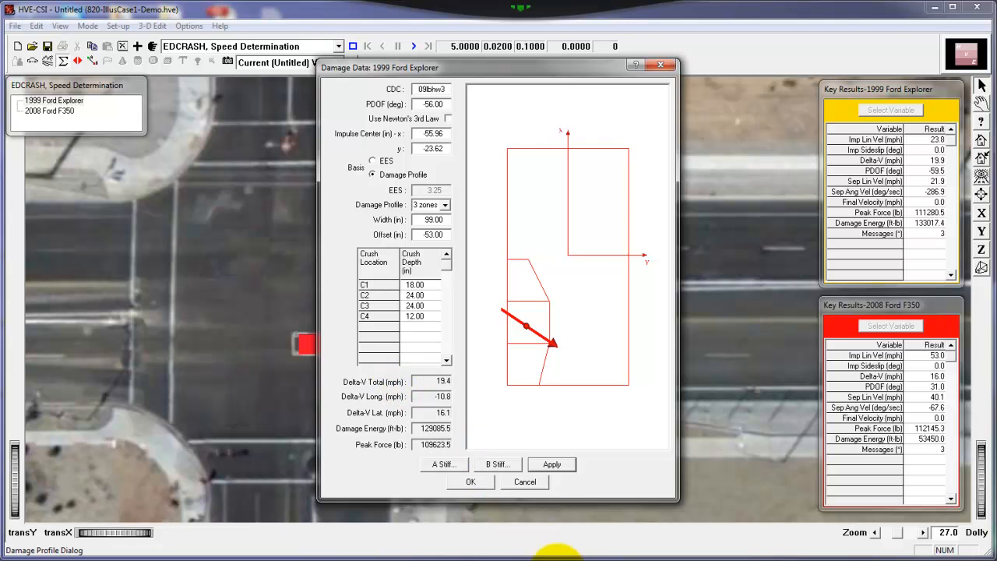
pyautogui.click(527, 481)
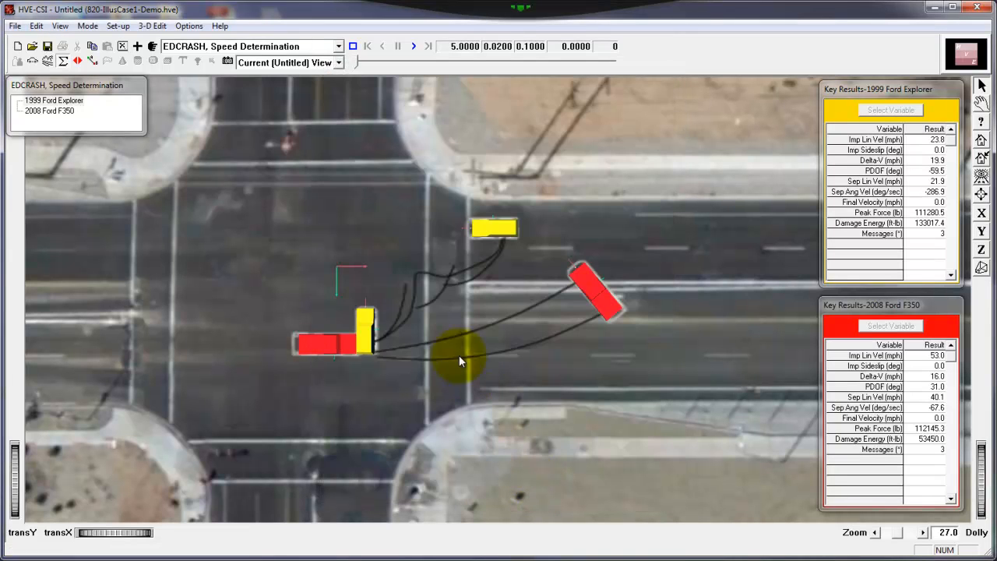
# Reset the EDCRASH, Speed Determination event and run its calculation again.
pyautogui.click(189, 26)
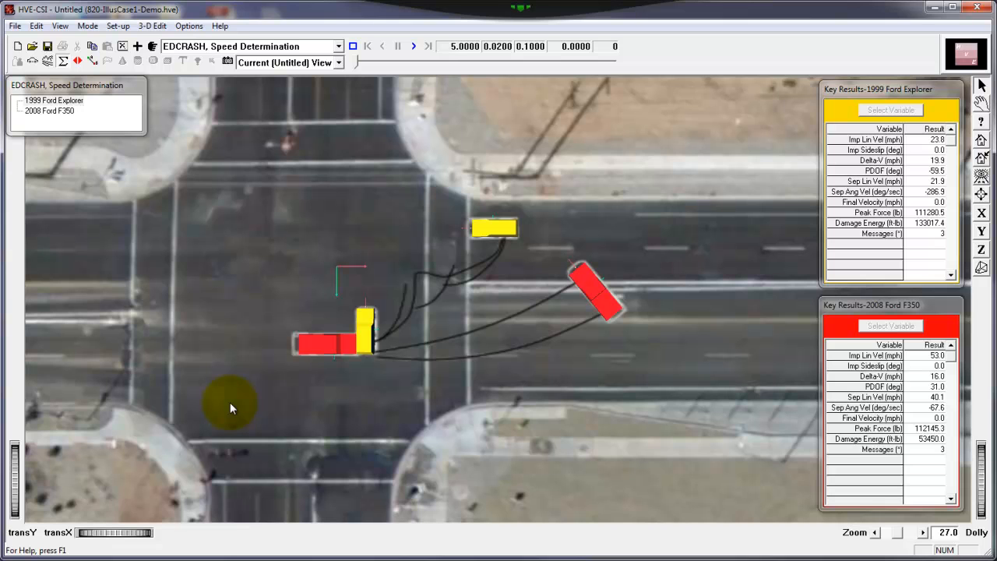
pyautogui.click(353, 46)
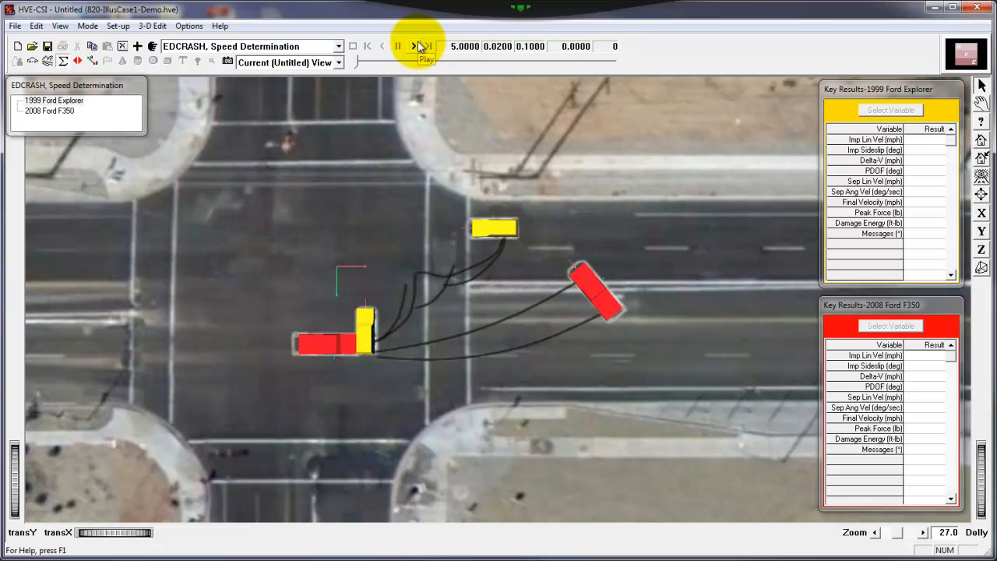
pyautogui.click(419, 46)
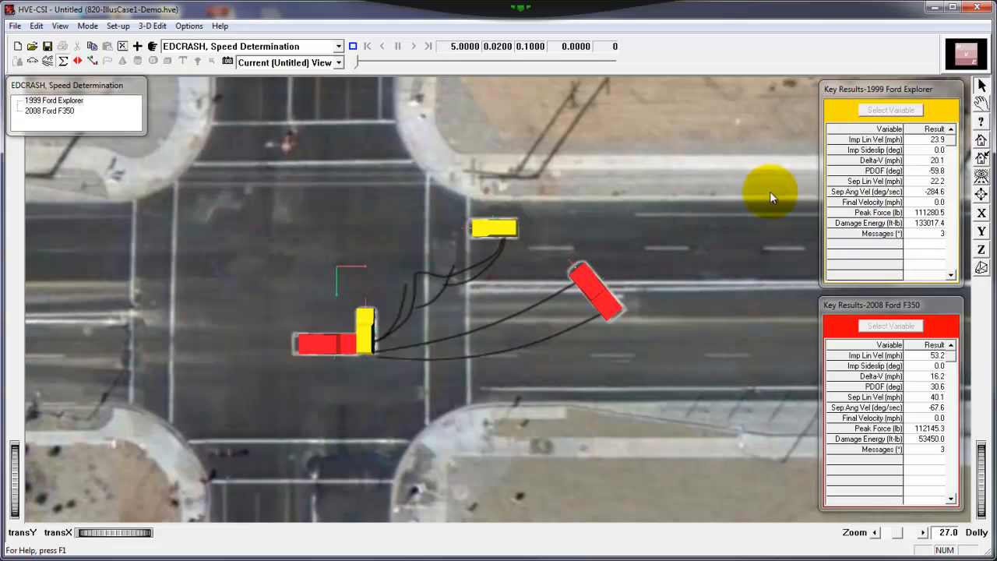
# Switch to the EDSMAC, Collision event and review the 1999 Ford Explorer's initial position and velocity.
pyautogui.click(339, 46)
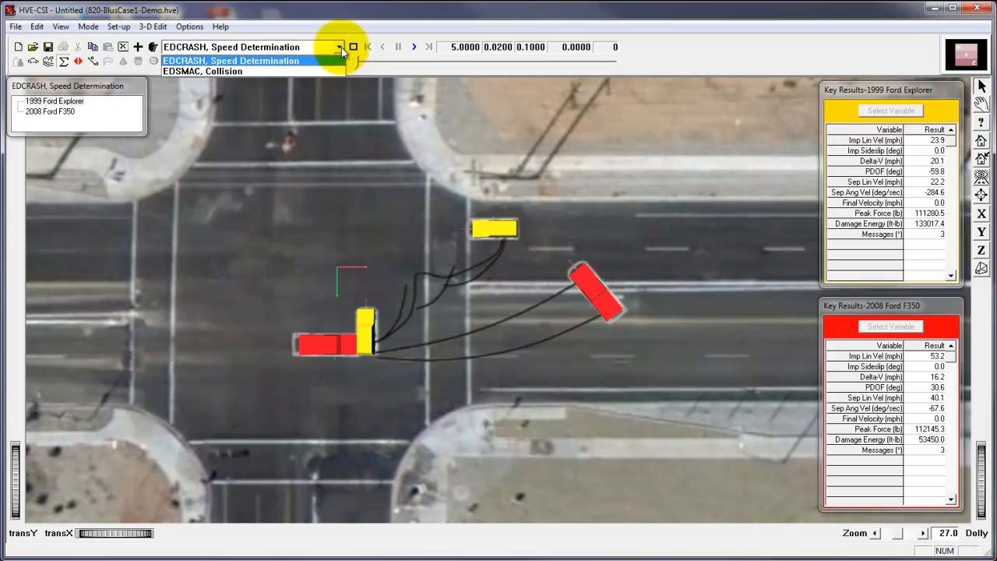
pyautogui.click(340, 70)
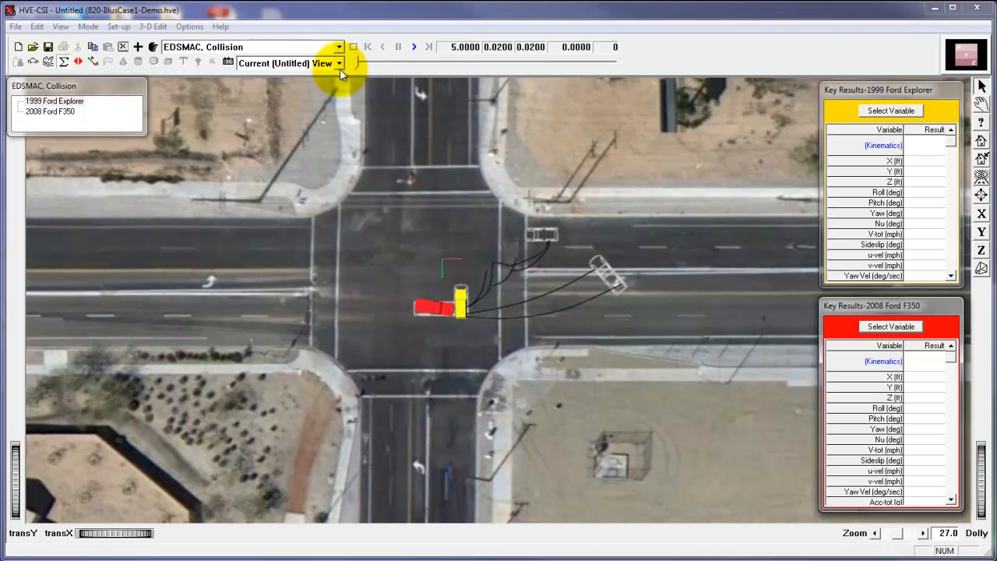
pyautogui.click(120, 26)
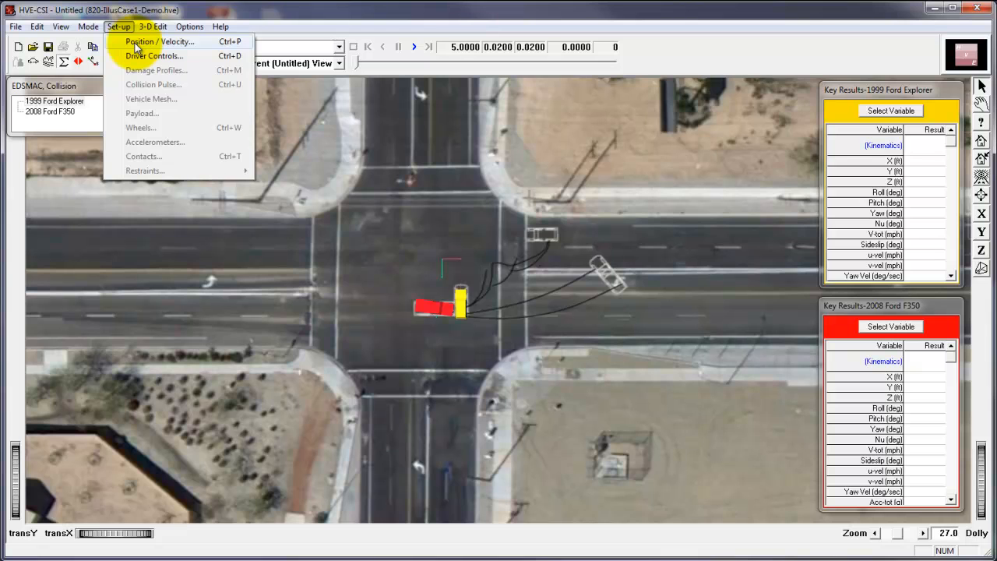
pyautogui.click(135, 44)
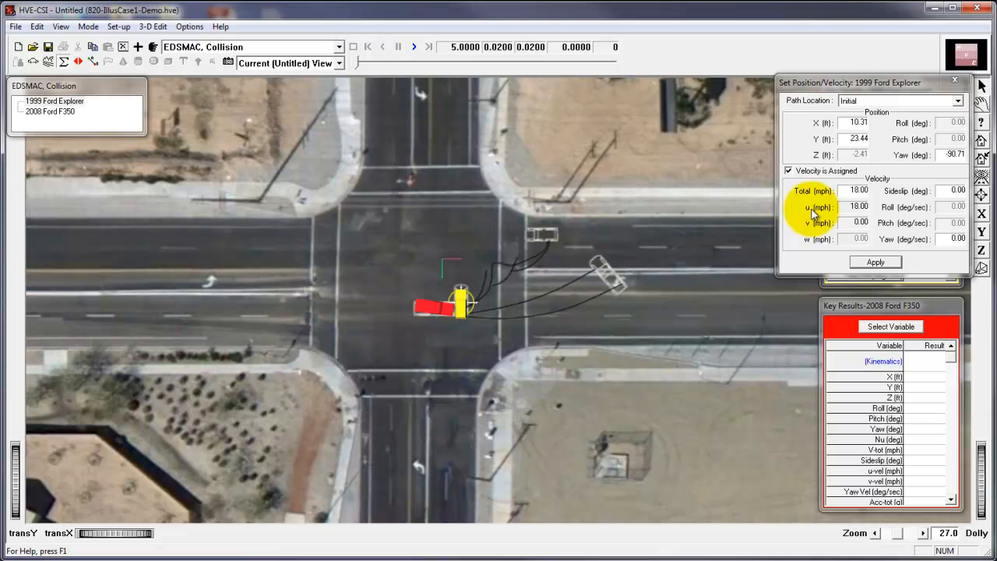
pyautogui.click(954, 79)
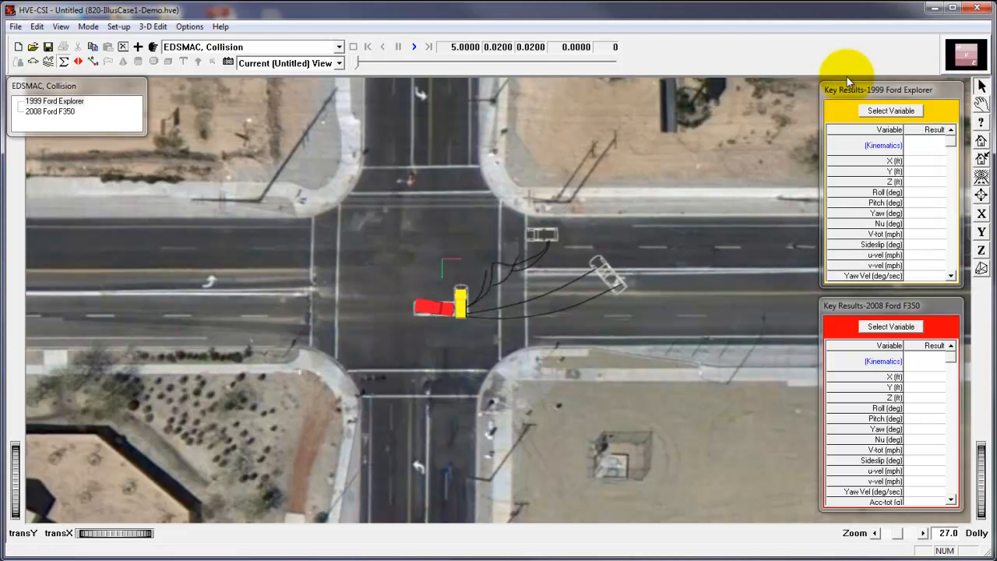
# Review the 1999 Ford Explorer's steer, brake and throttle driver control tables for the EDSMAC, Collision event.
pyautogui.click(117, 27)
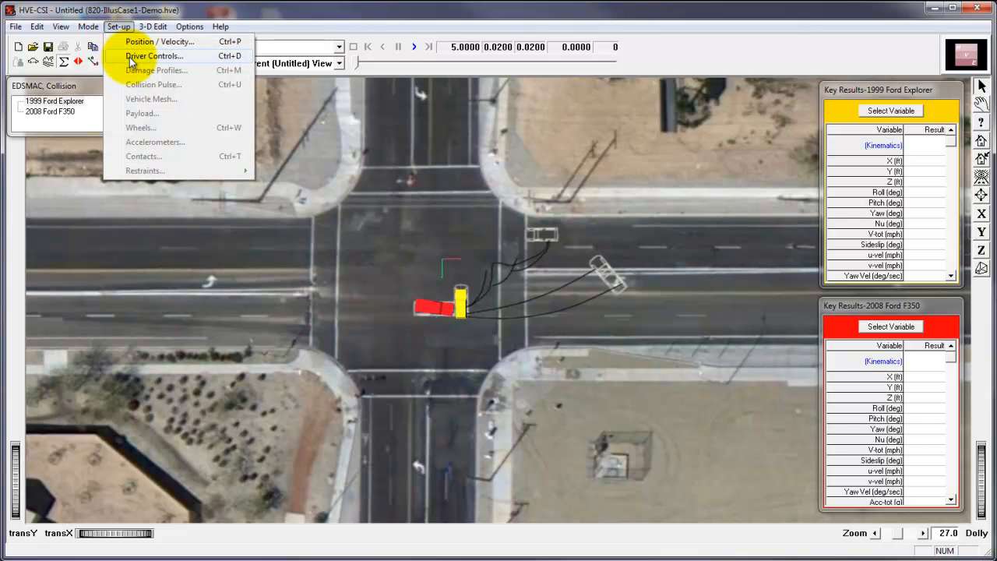
pyautogui.click(131, 57)
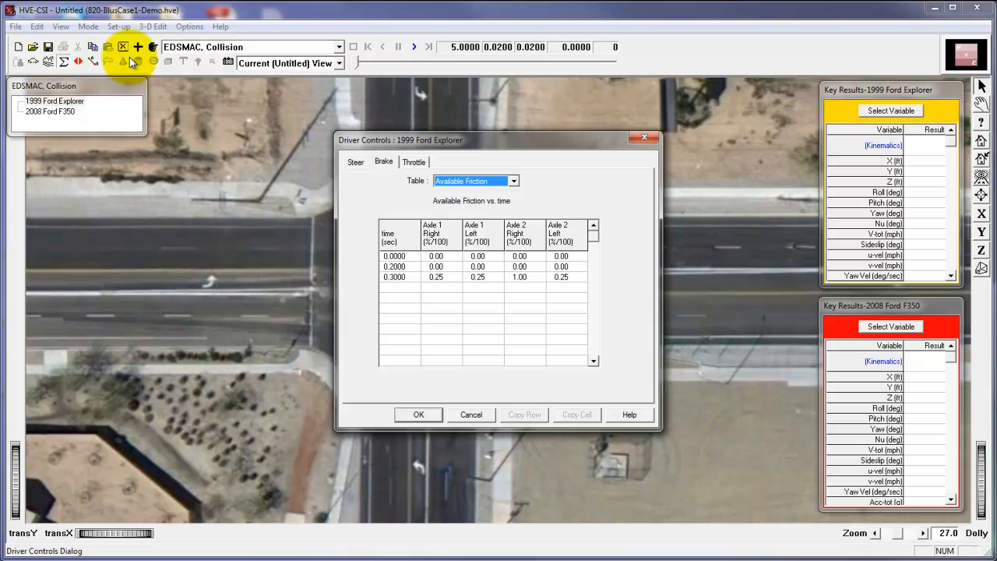
pyautogui.click(354, 163)
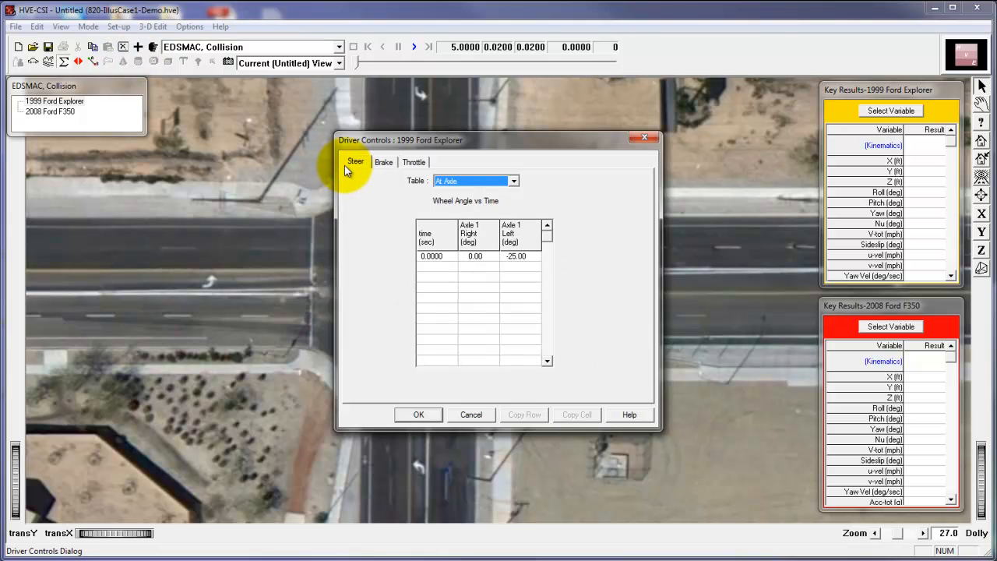
pyautogui.click(385, 165)
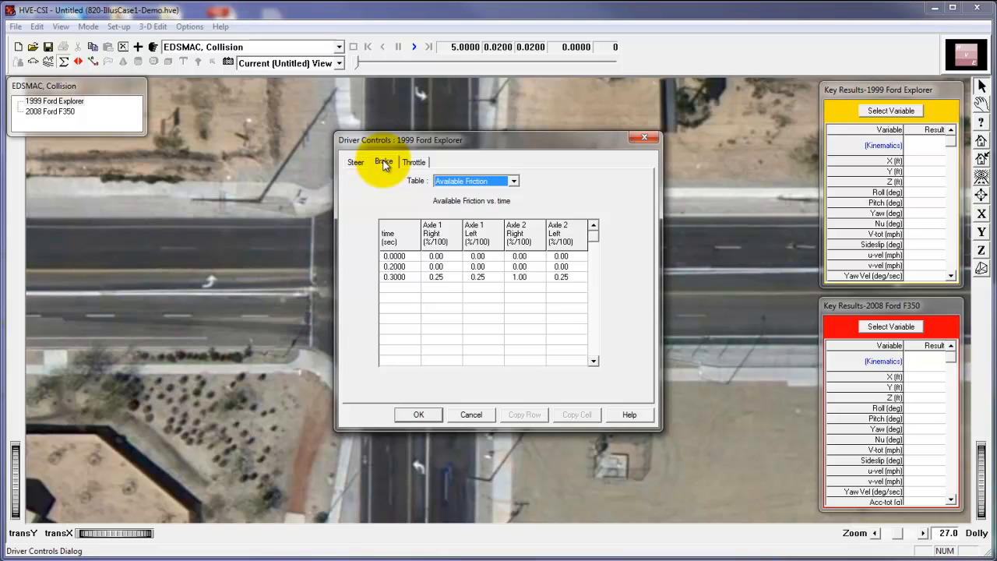
pyautogui.click(413, 163)
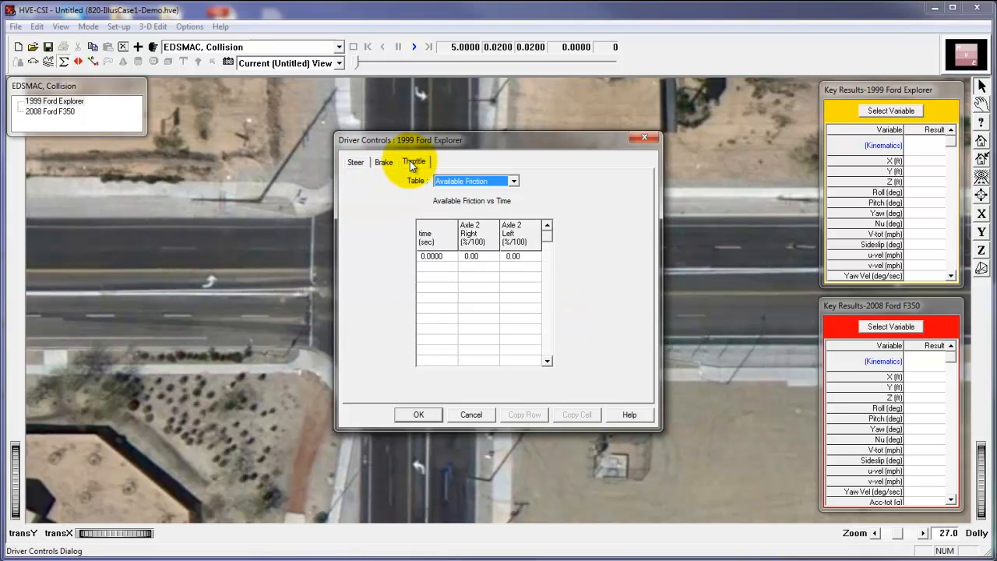
pyautogui.click(426, 423)
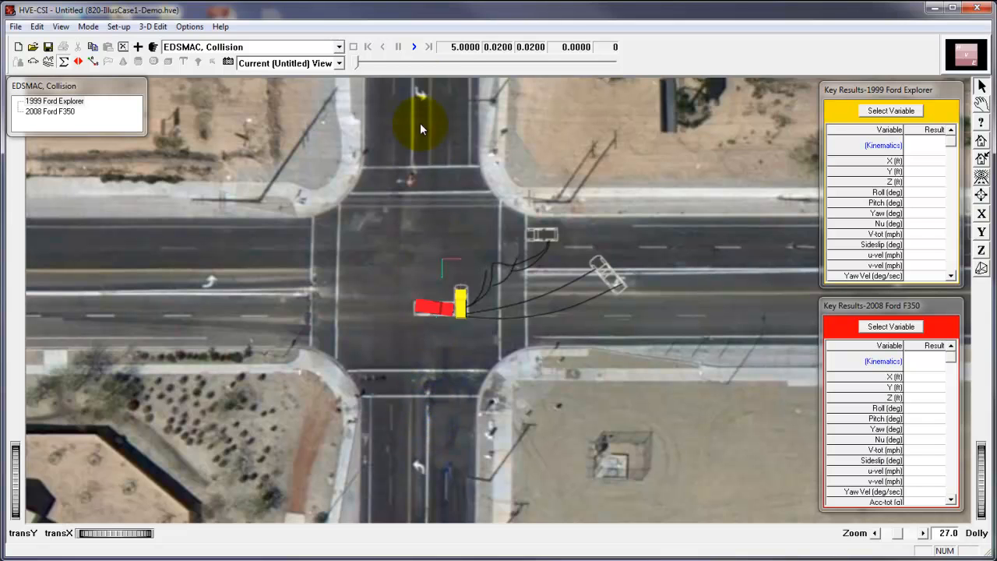
# Run the EDSMAC, Collision simulation and switch to the Playback Editor.
pyautogui.click(414, 48)
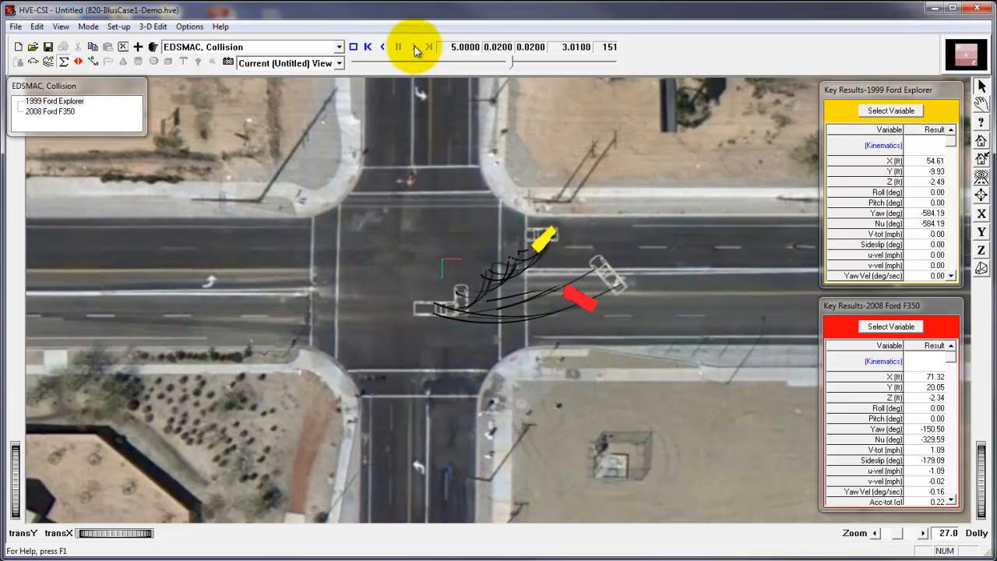
pyautogui.click(79, 63)
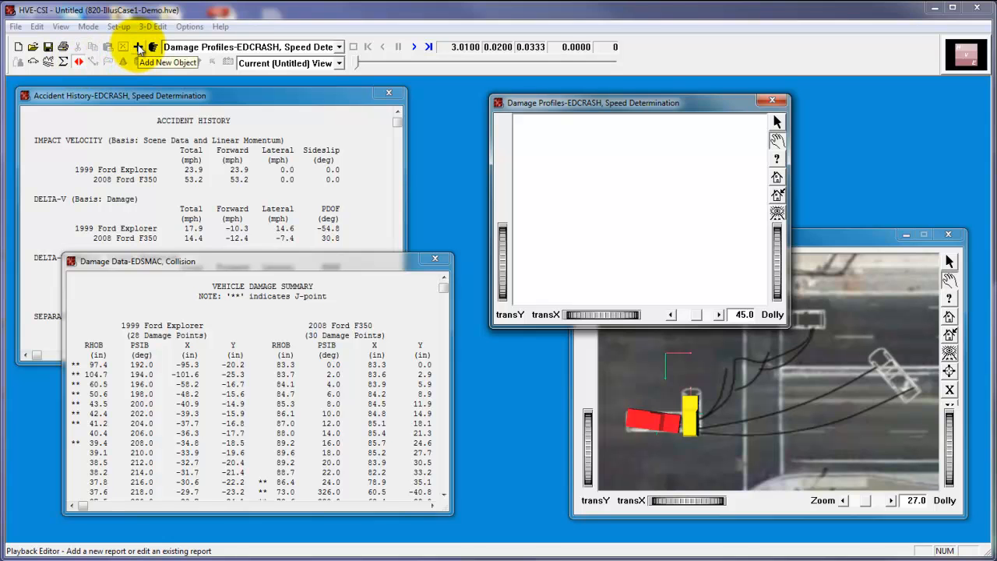
# Review the report types offered for the EDCRASH, Speed Determination and EDSMAC, Collision events without adding a report.
pyautogui.click(138, 49)
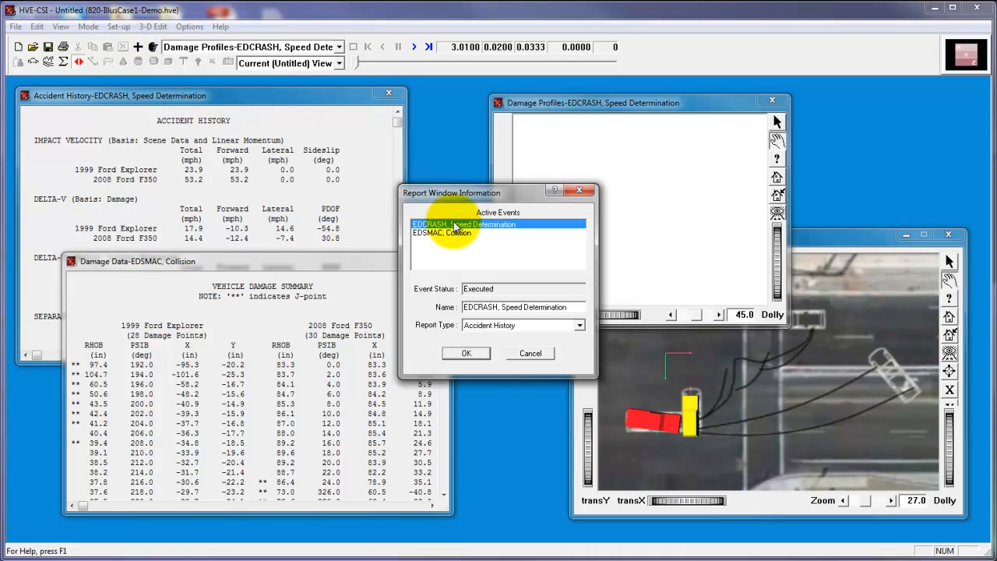
pyautogui.click(578, 326)
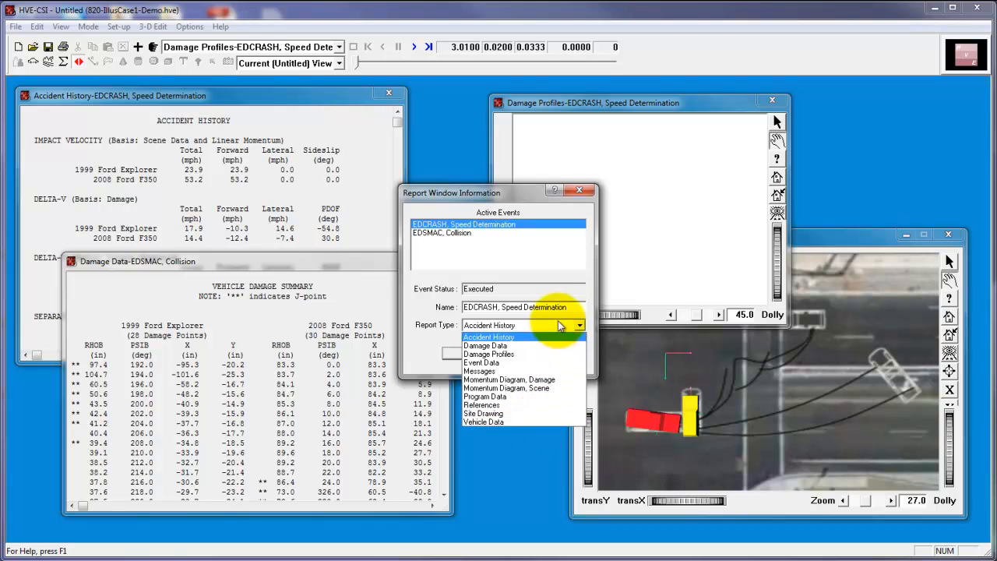
pyautogui.click(458, 236)
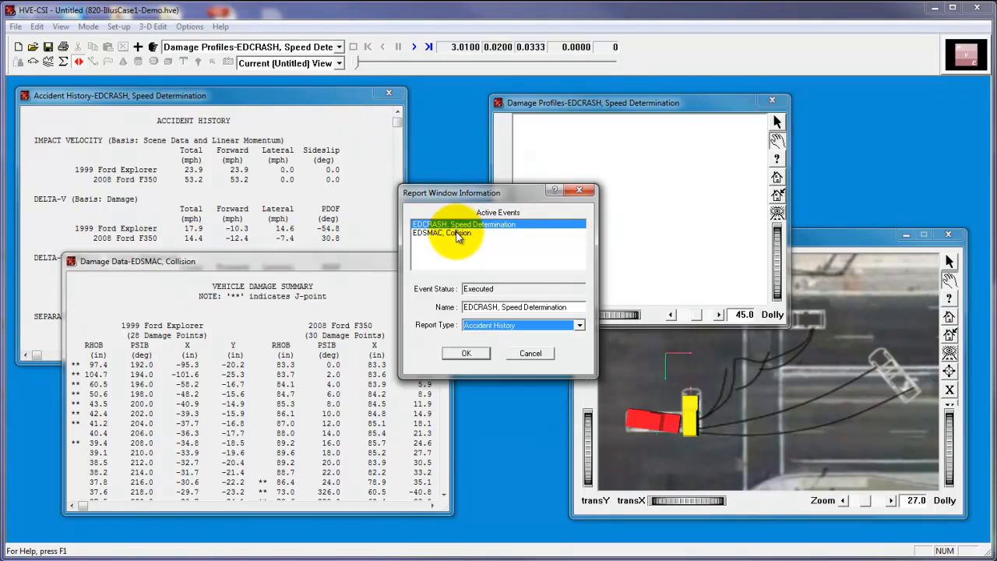
pyautogui.click(458, 234)
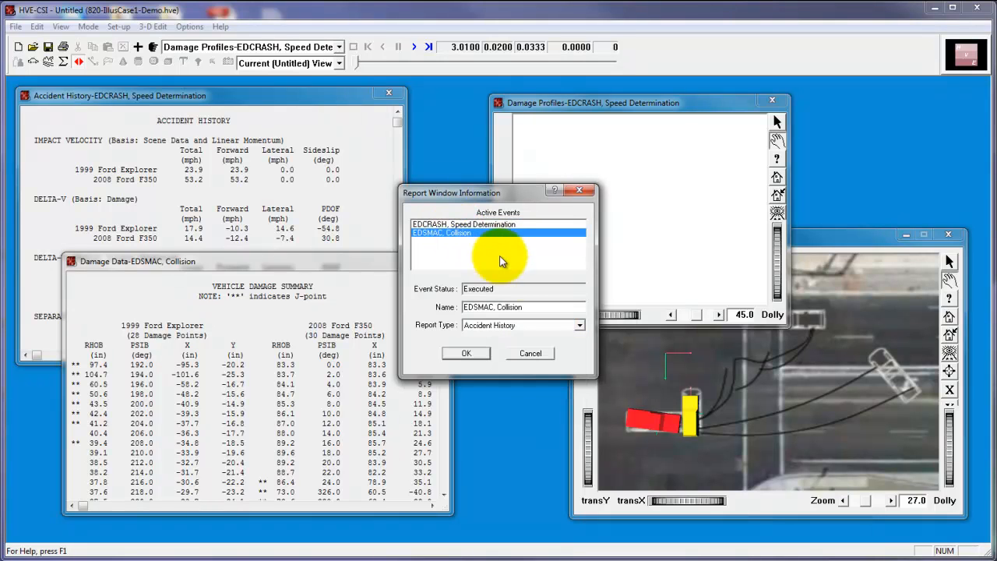
pyautogui.click(580, 326)
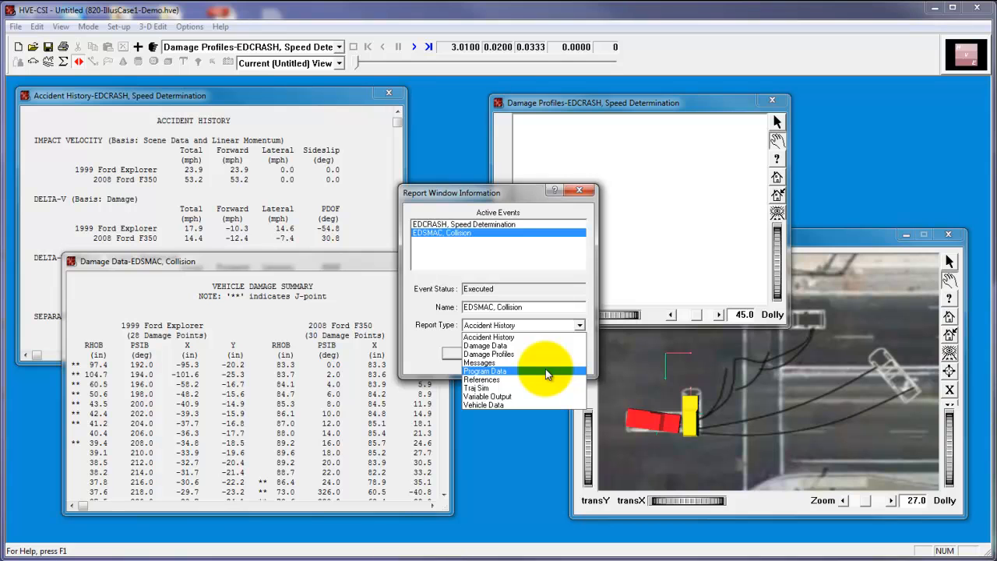
pyautogui.click(541, 413)
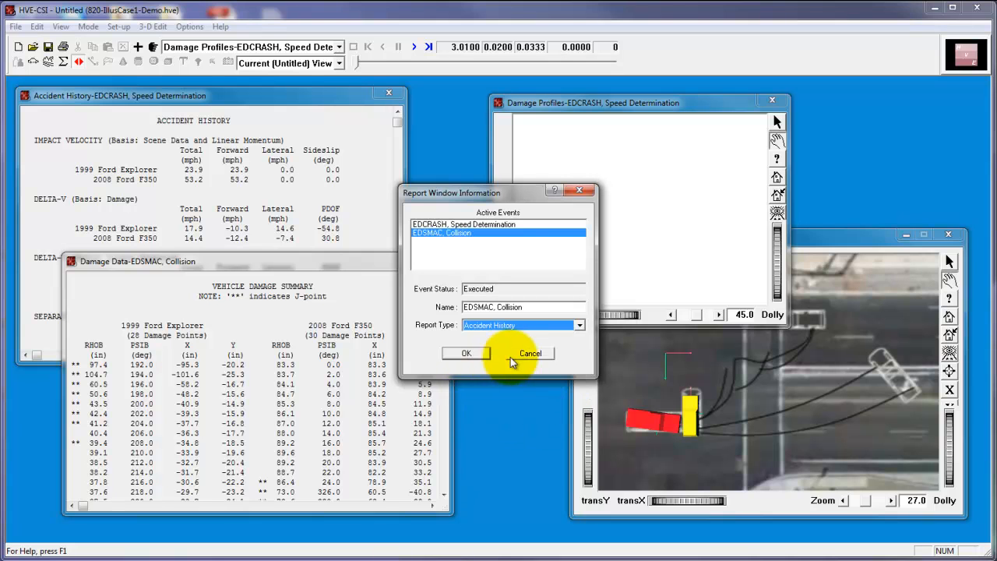
pyautogui.click(475, 355)
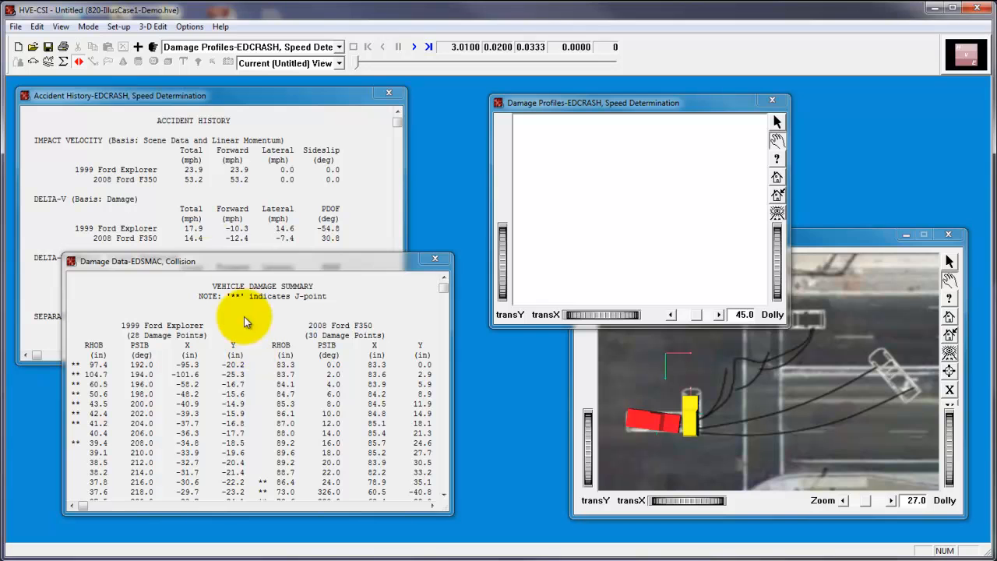
# Examine the EDCRASH accident history, the EDSMAC damage data and the EDSMAC trajectory simulation window in turn.
pyautogui.click(161, 98)
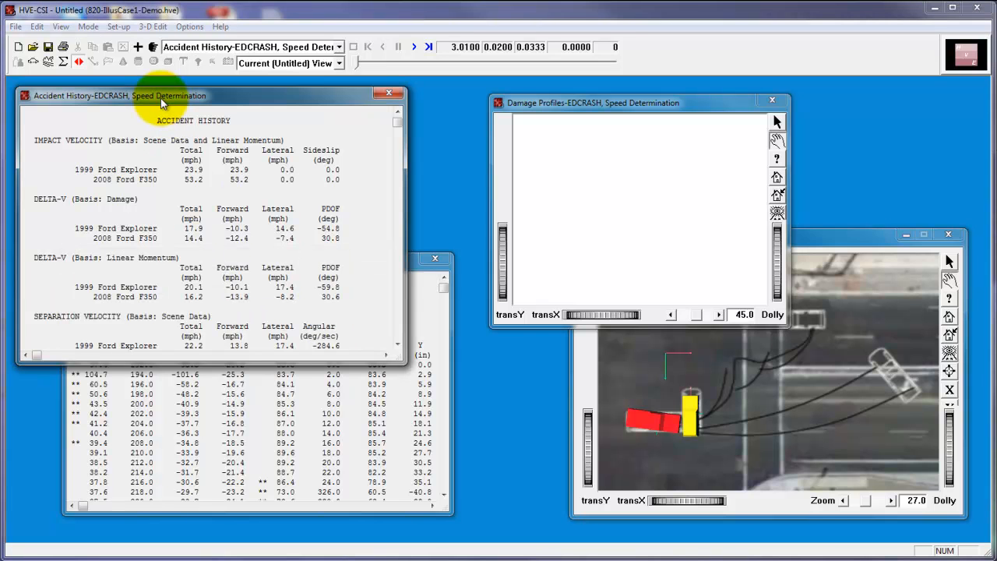
pyautogui.click(248, 436)
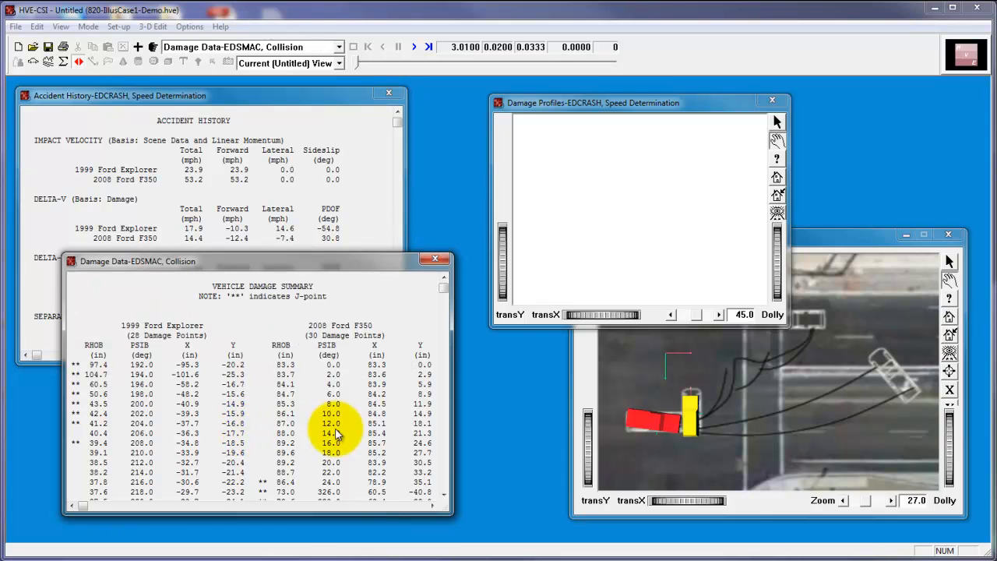
pyautogui.click(612, 392)
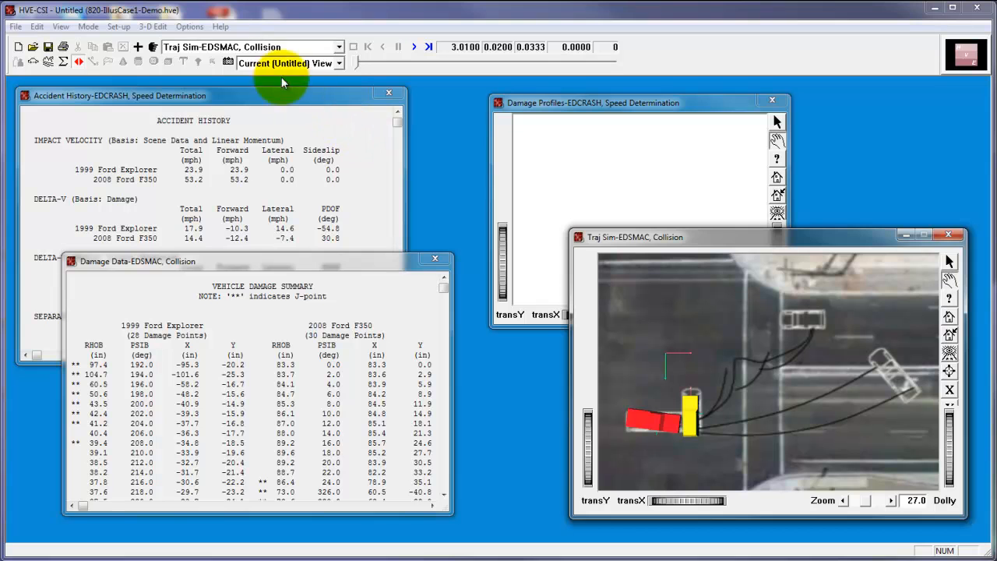
# Add a playback window for the EDSMAC, Collision simulation and record its playback to the AVI destination.
pyautogui.click(189, 27)
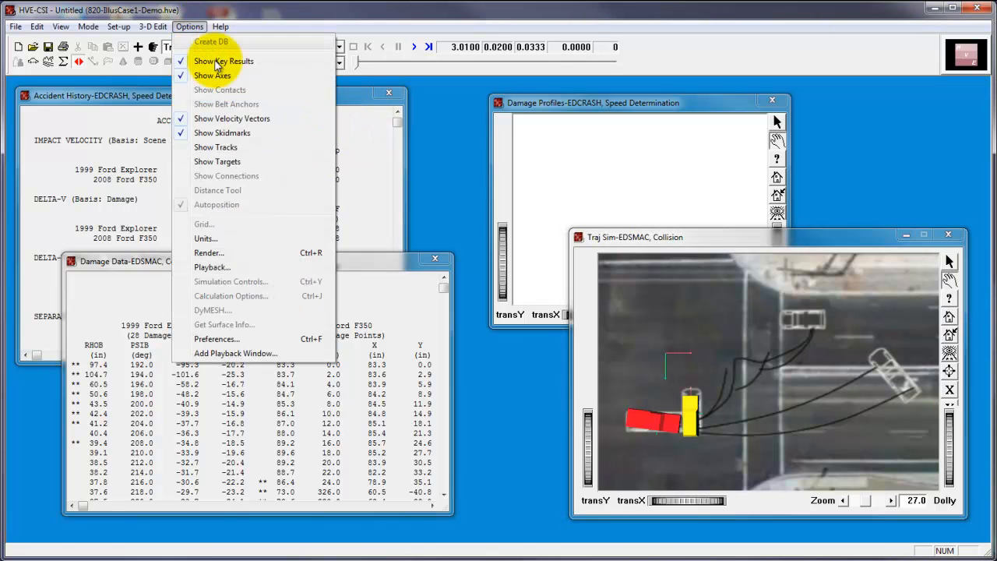
pyautogui.click(262, 353)
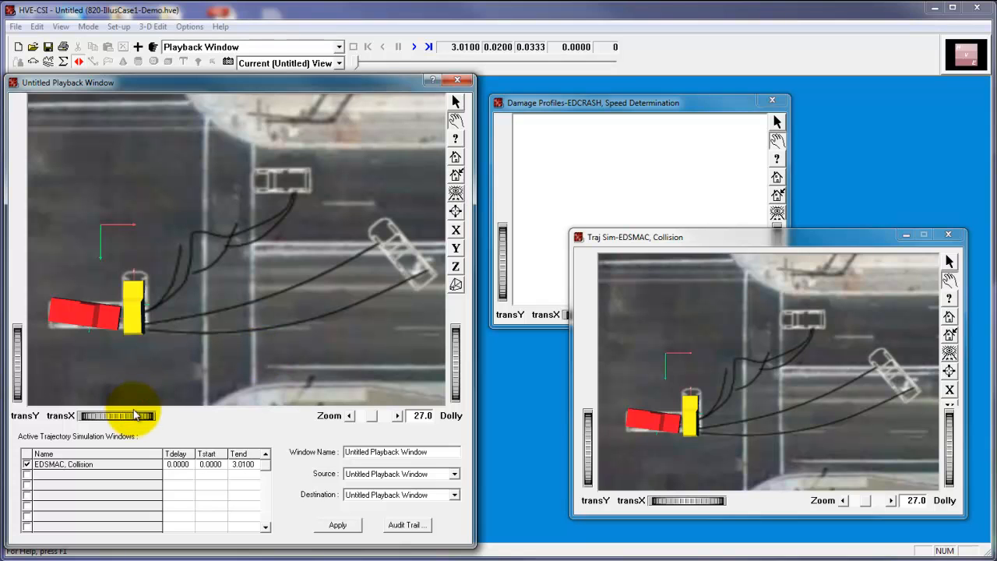
pyautogui.moveTo(133, 420); pyautogui.dragTo(134, 420)
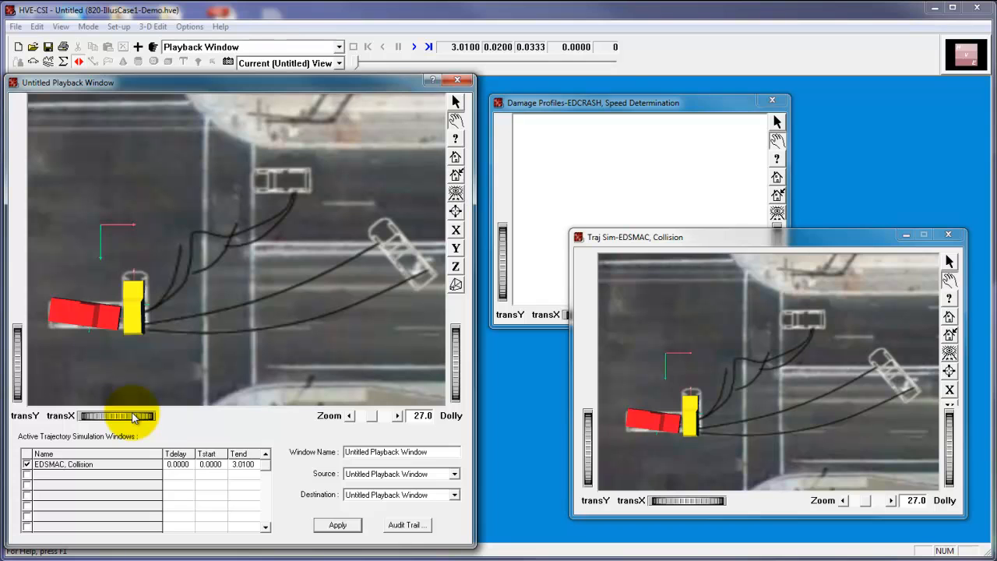
pyautogui.click(450, 494)
pyautogui.click(438, 514)
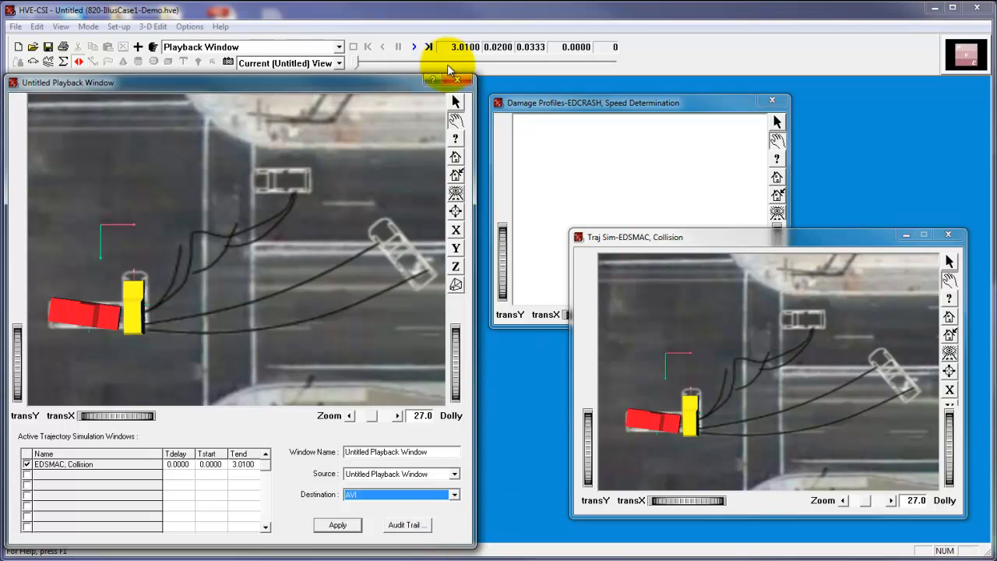
pyautogui.click(417, 48)
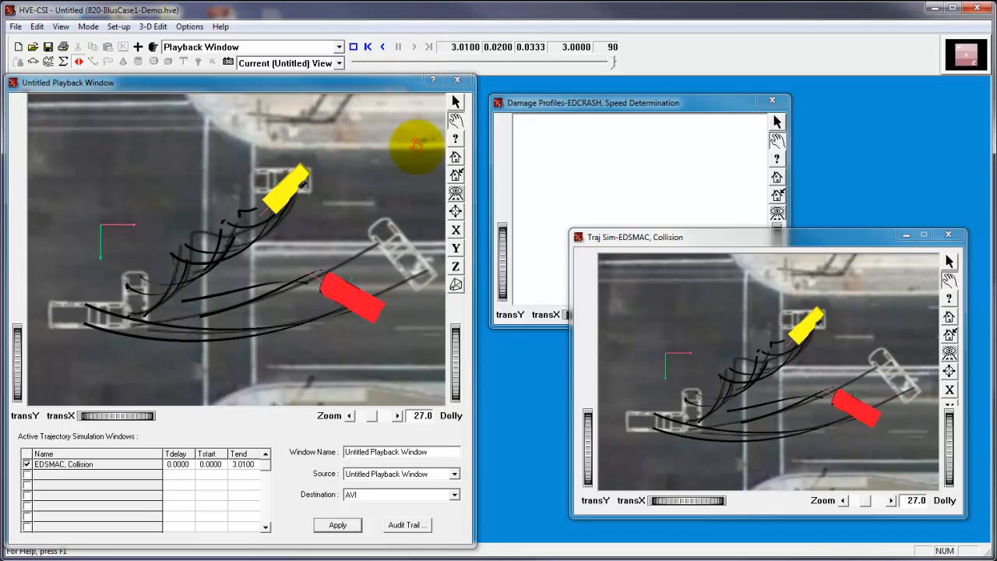
# Set the playback window's source to AVI and play the recorded collision movie.
pyautogui.click(454, 473)
pyautogui.click(449, 493)
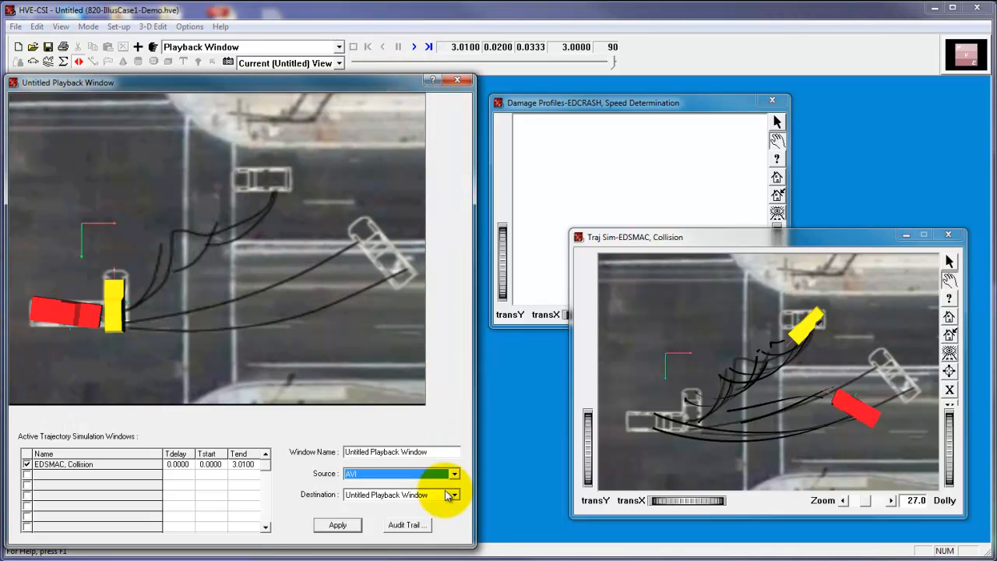
pyautogui.click(415, 48)
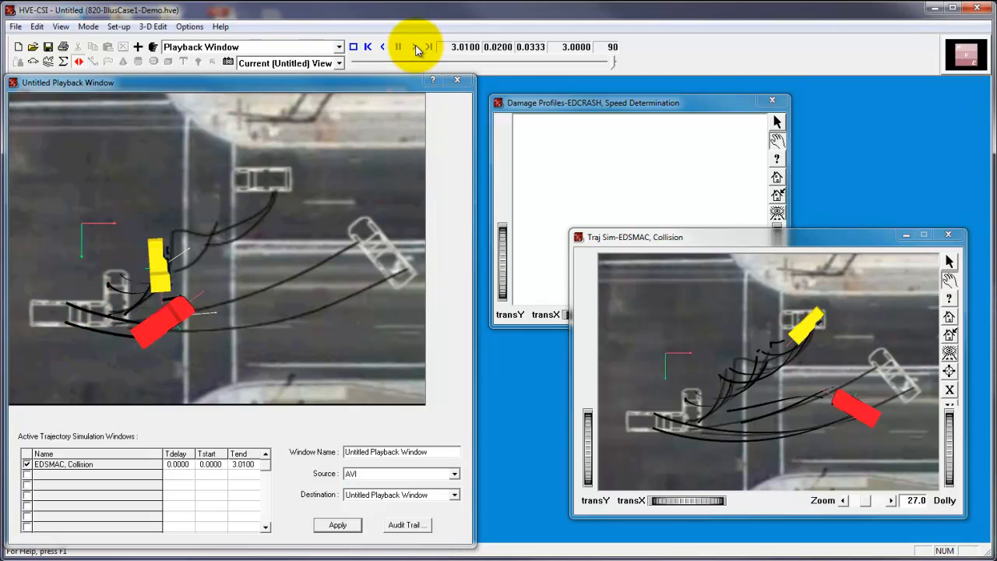